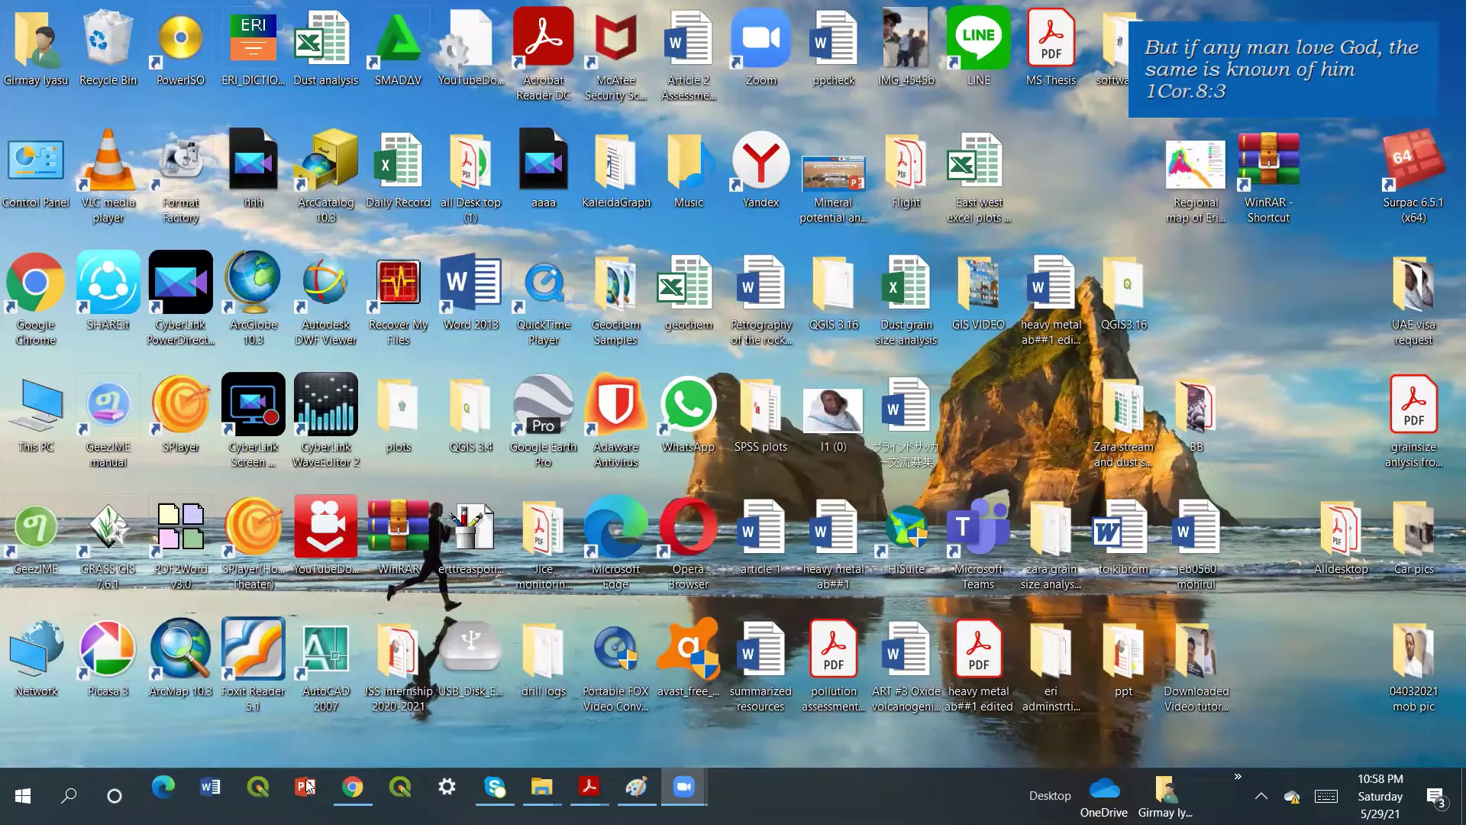
# Step: Bring up the Chrome window on its New Tab page from the taskbar preview
pyautogui.moveTo(352, 788)
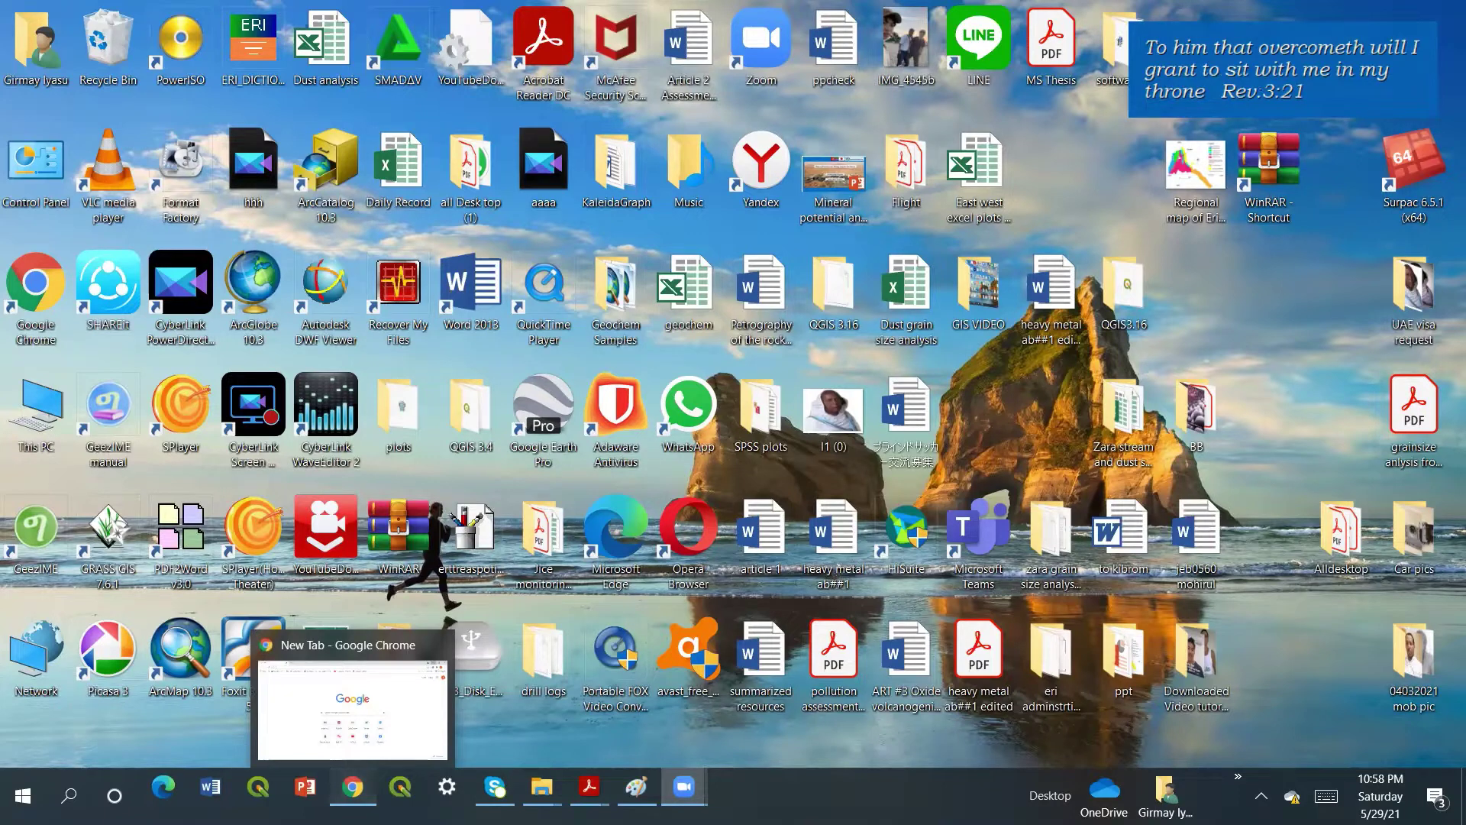
pyautogui.click(353, 788)
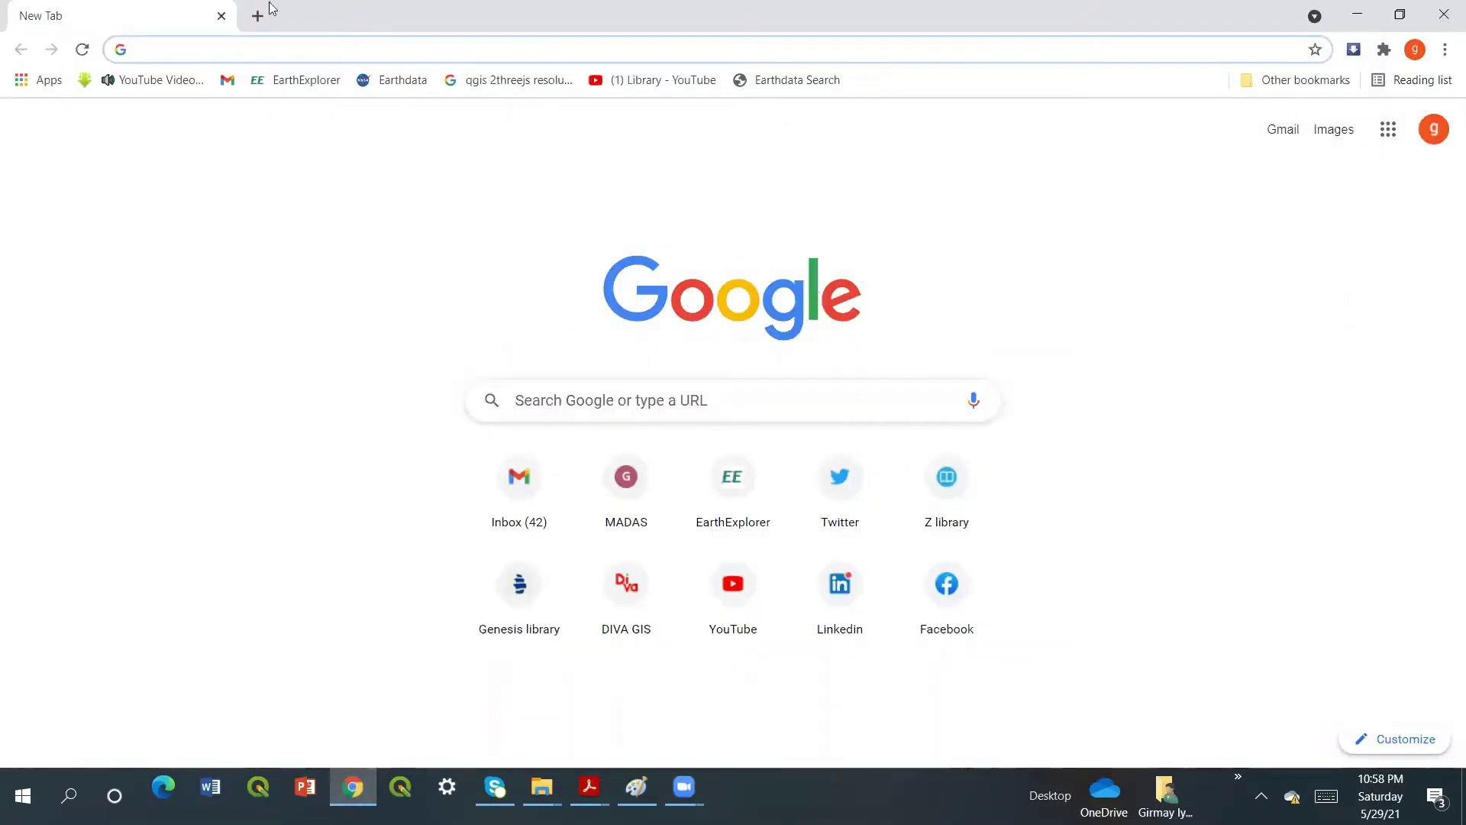
# Step: Google 'madas', open the MADAS - AIST result in a new tab and switch to it
pyautogui.click(264, 53)
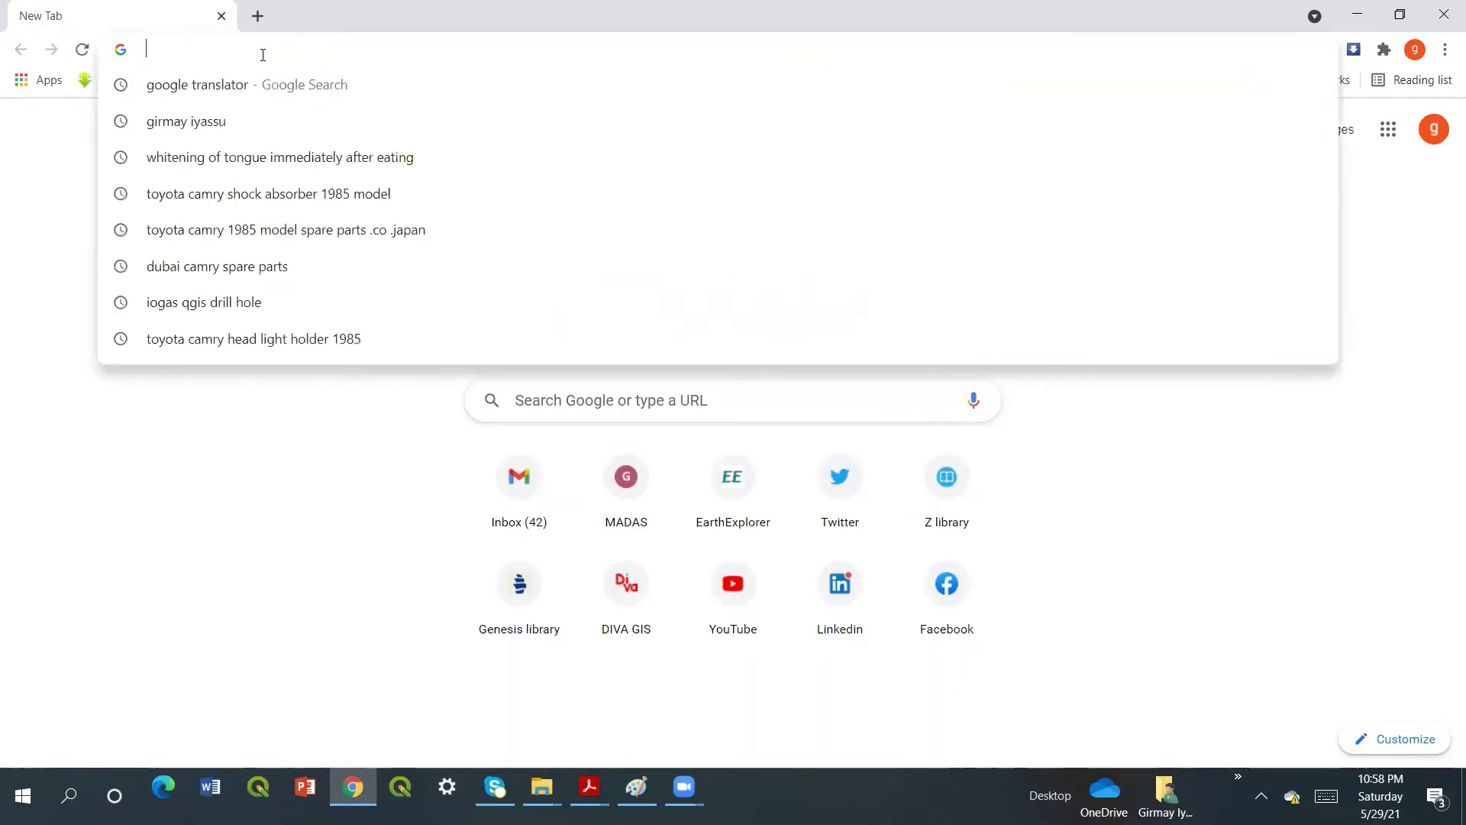
pyautogui.write('madas')
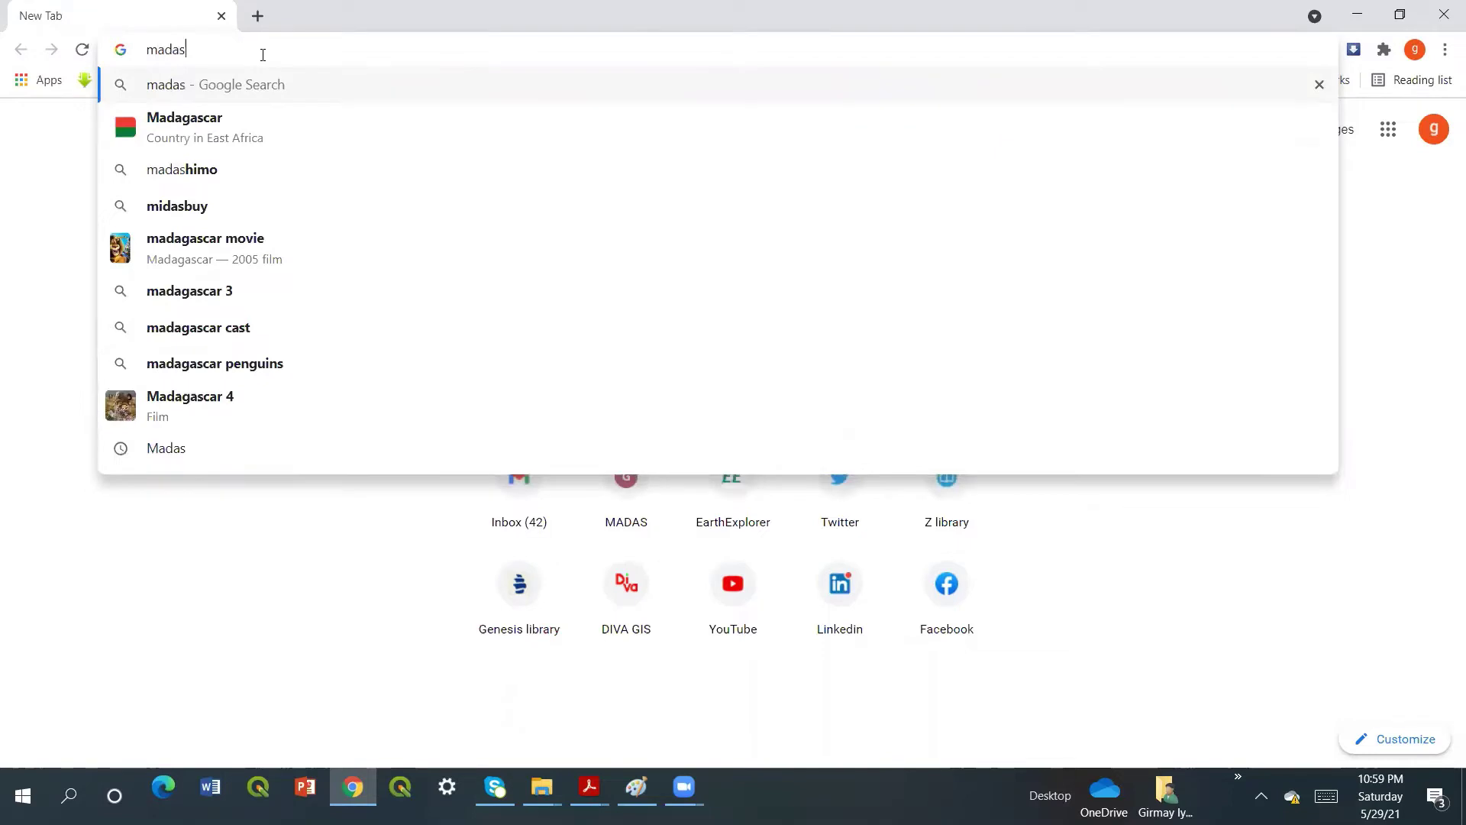
pyautogui.press('Return')
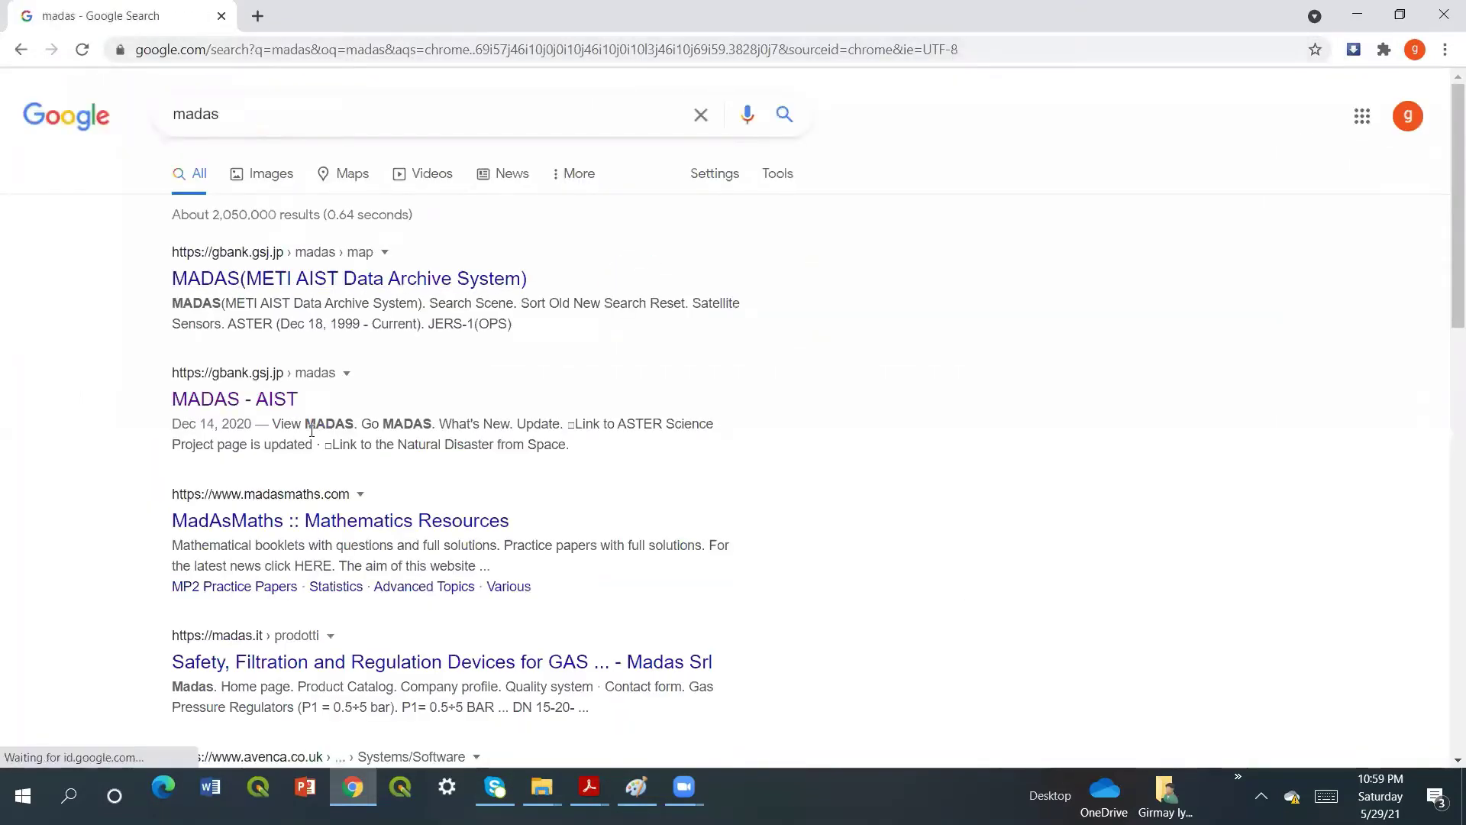
pyautogui.rightClick(218, 401)
pyautogui.click(286, 423)
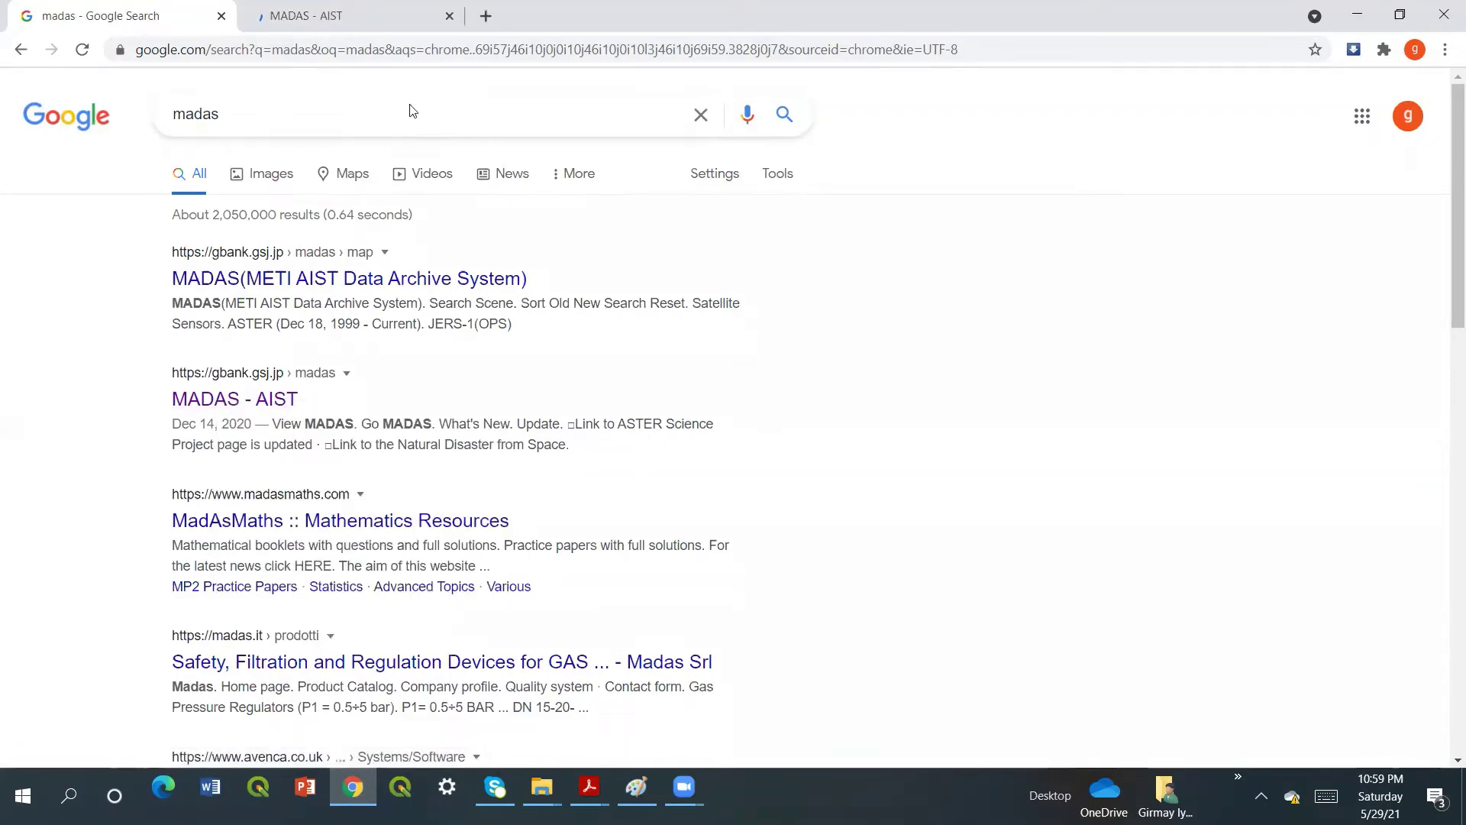
pyautogui.click(336, 17)
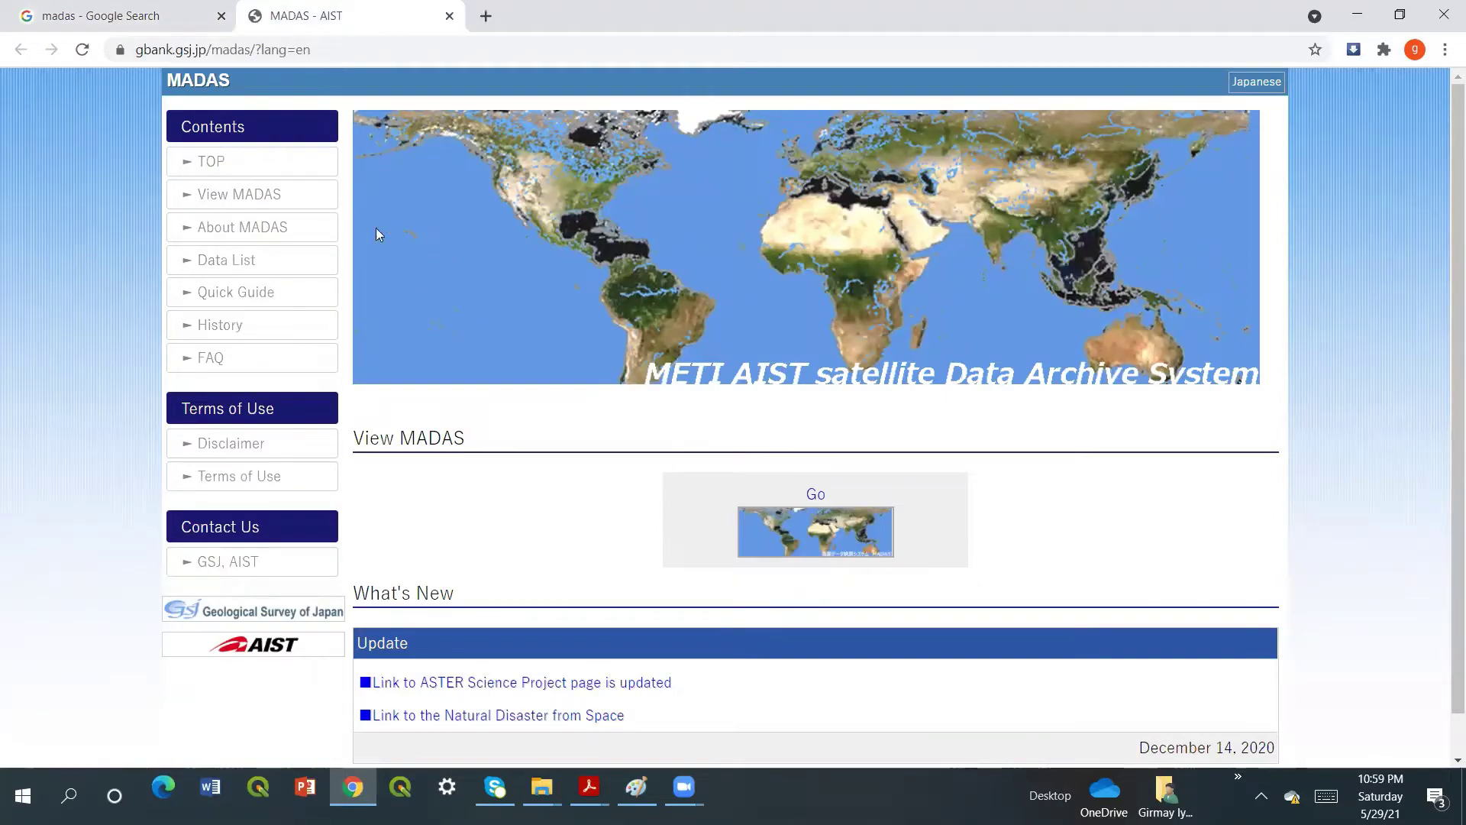
# Step: Open the Go map search from the View MADAS section of the homepage
pyautogui.click(819, 544)
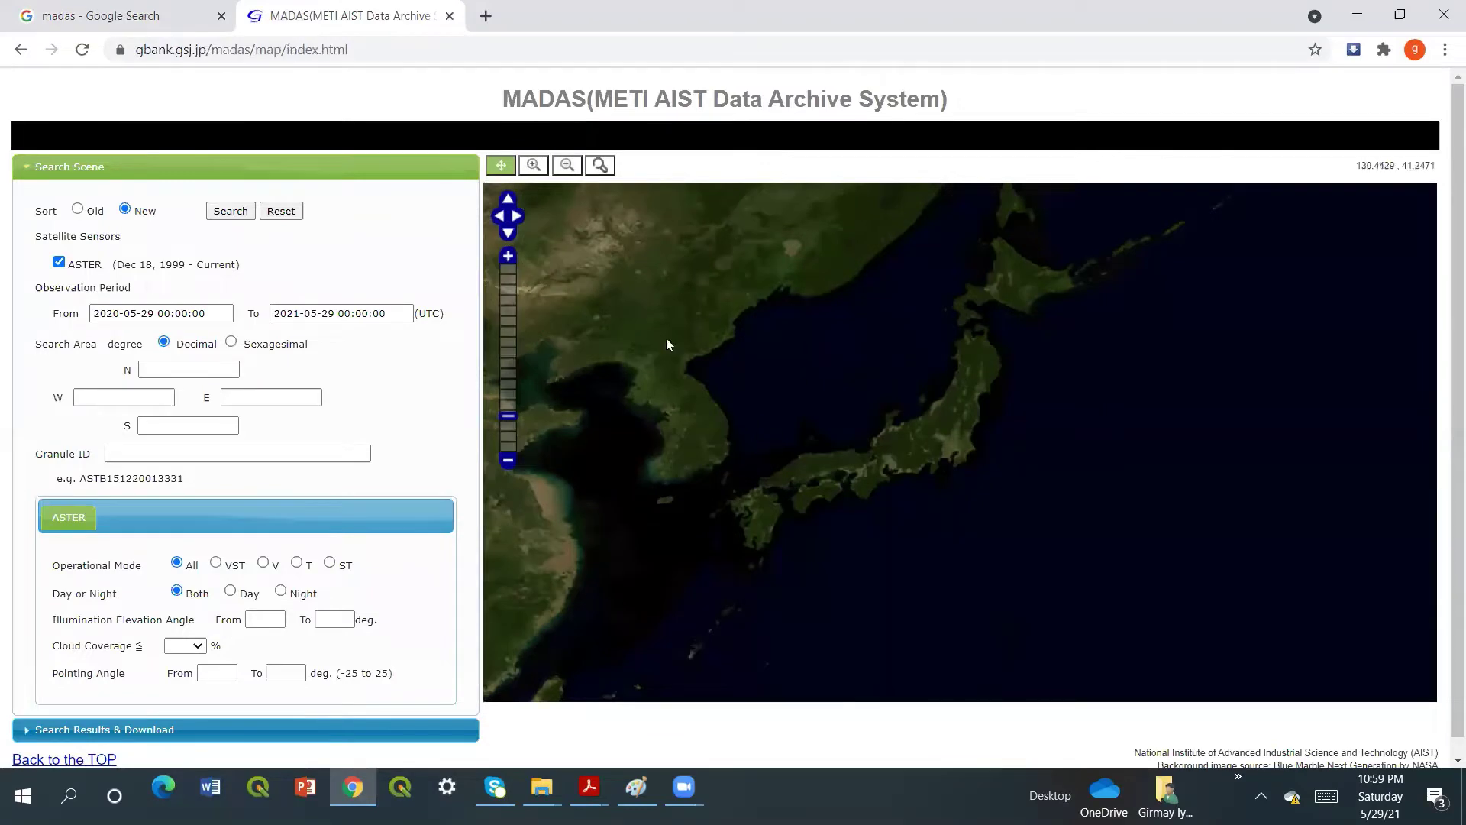
# Step: Pan the satellite map from East Asia west to the Red Sea and zoom onto the Eritrean coast
pyautogui.moveTo(780, 420); pyautogui.dragTo(1119, 410)
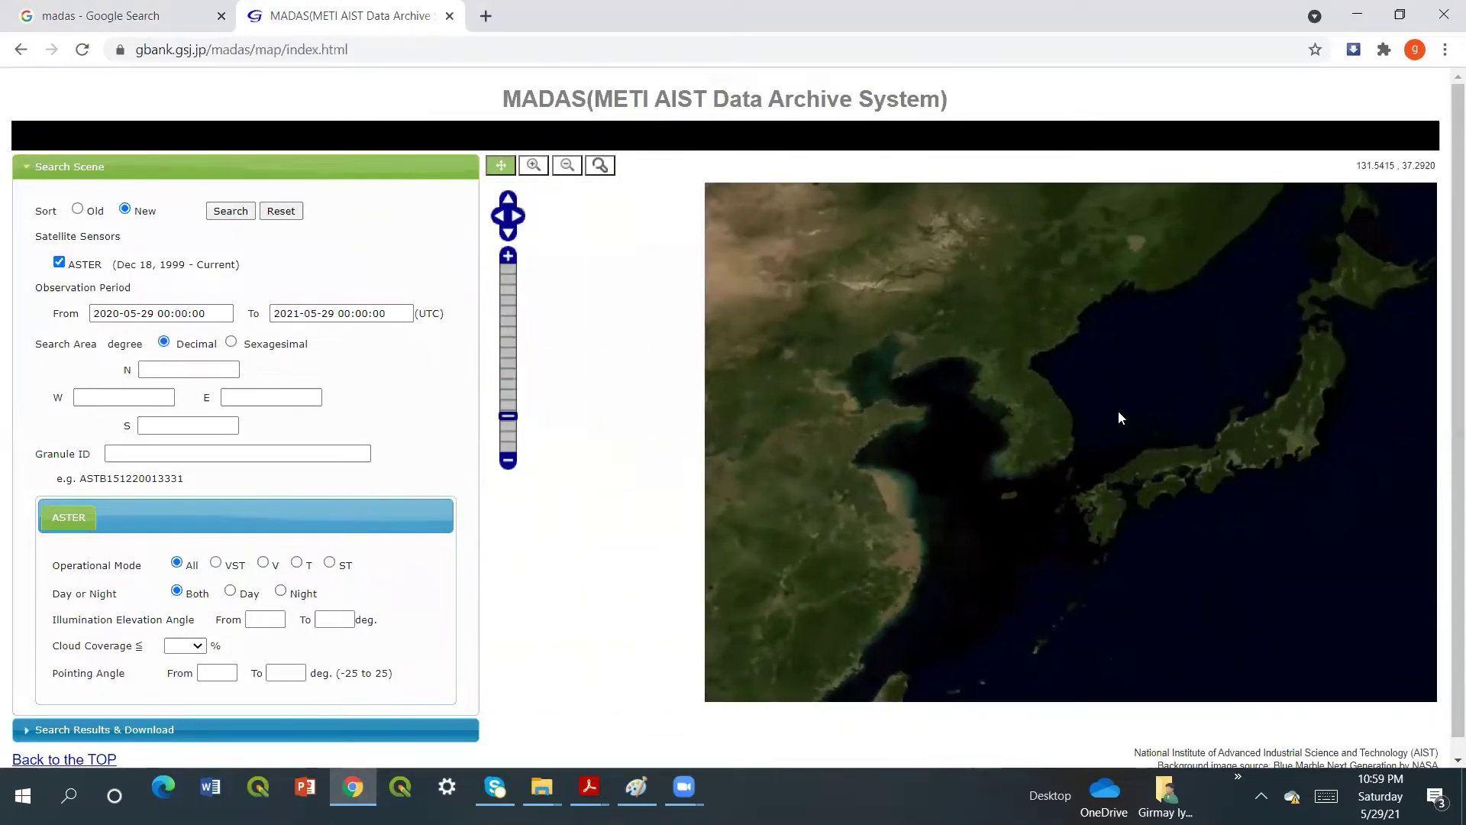
pyautogui.scroll(-1, 790, 446)
pyautogui.moveTo(768, 446); pyautogui.dragTo(961, 434)
pyautogui.moveTo(744, 446); pyautogui.dragTo(1237, 324)
pyautogui.moveTo(825, 466); pyautogui.dragTo(1115, 463)
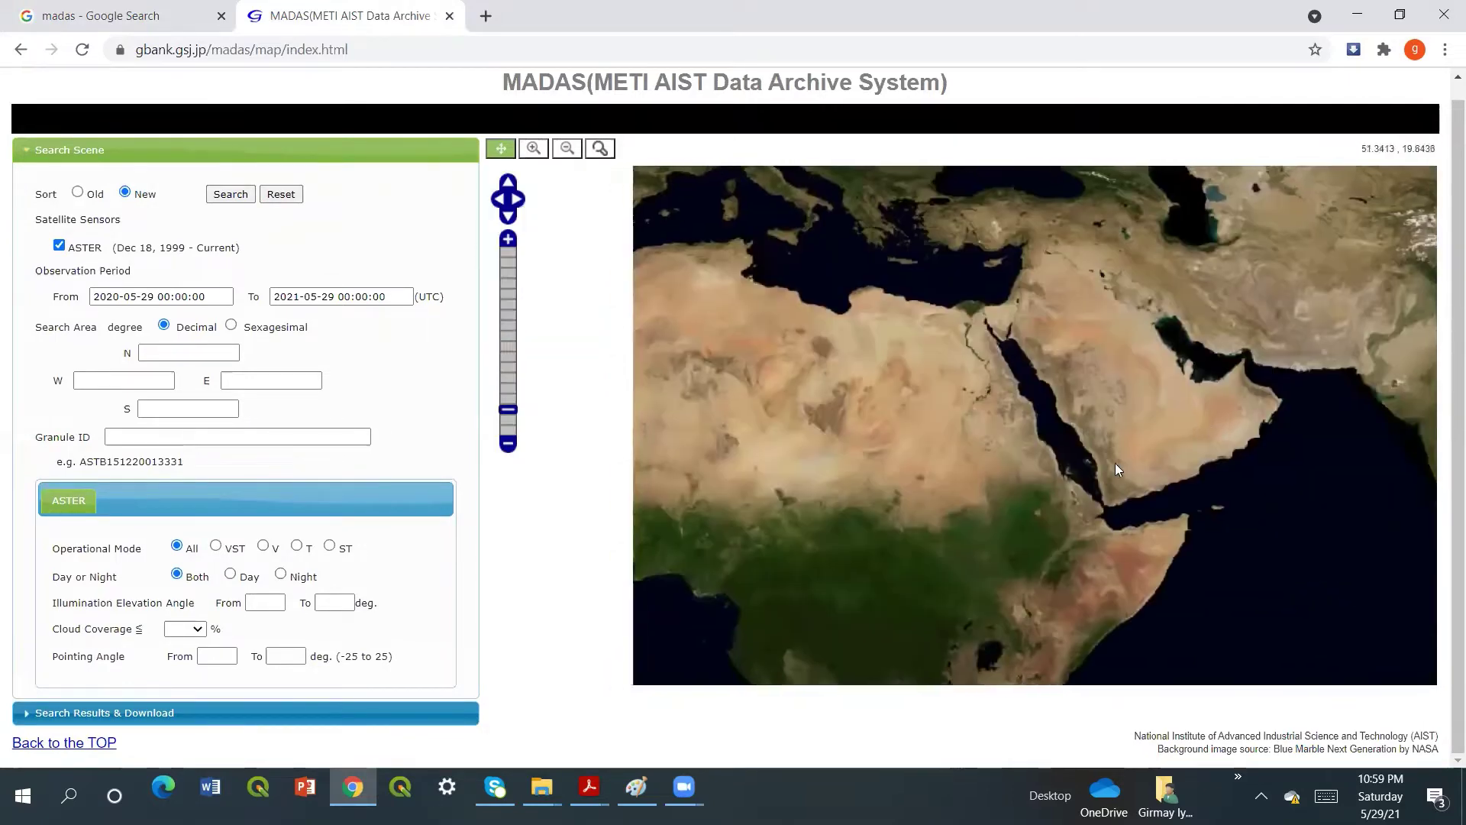
pyautogui.scroll(3, 1052, 464)
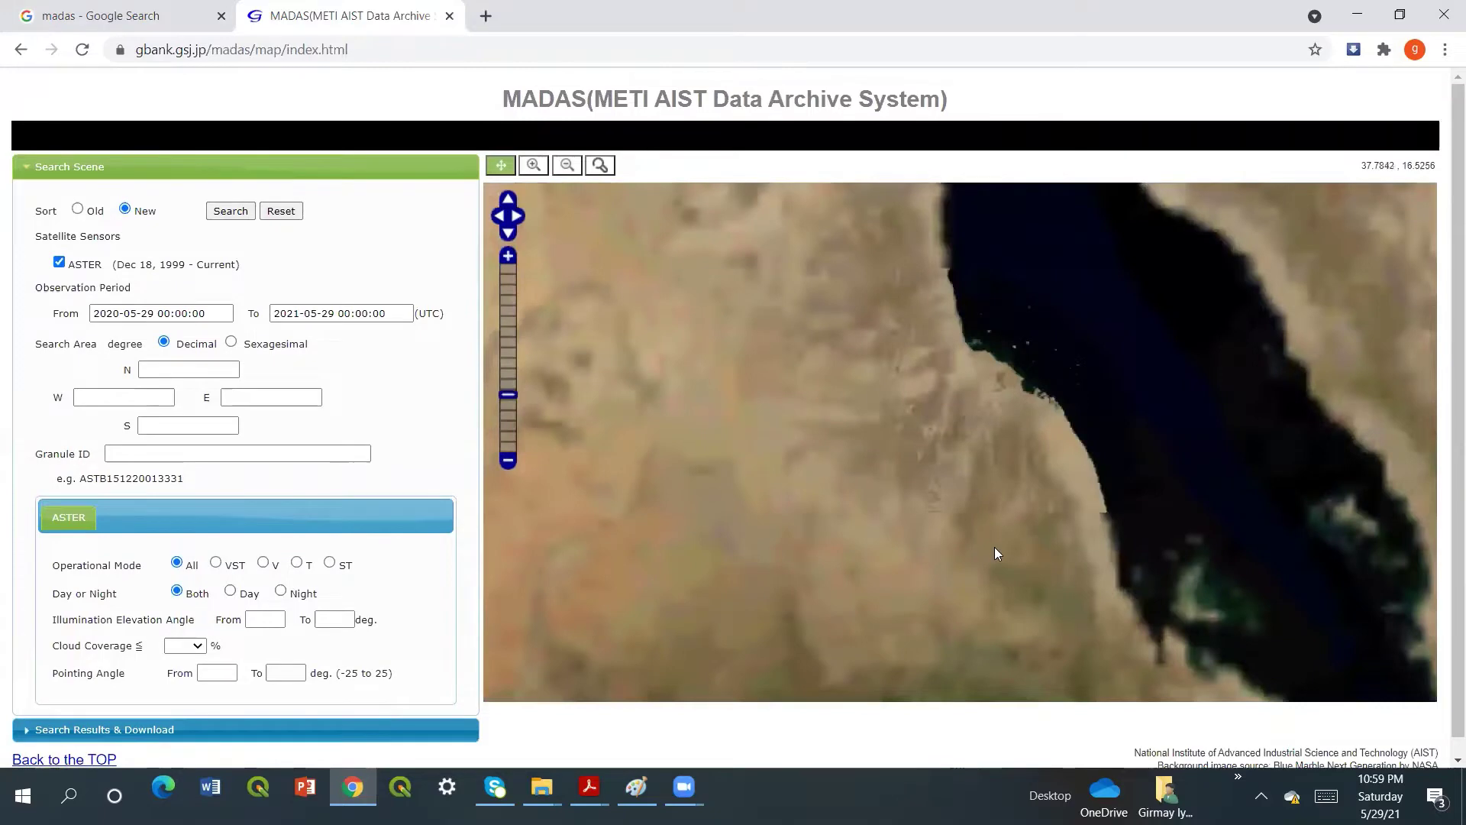
pyautogui.moveTo(980, 531); pyautogui.dragTo(944, 372)
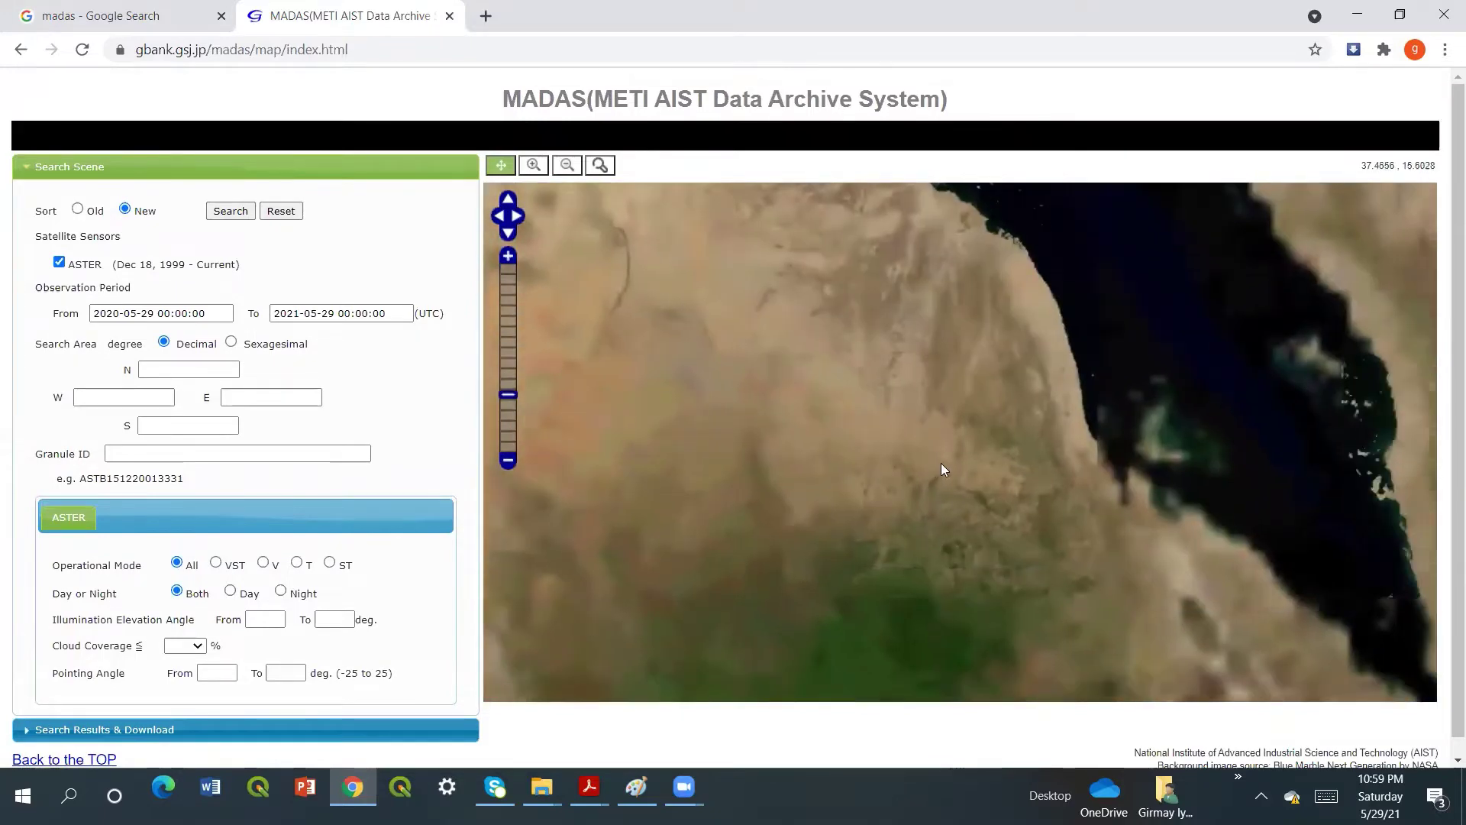
pyautogui.scroll(1, 950, 463)
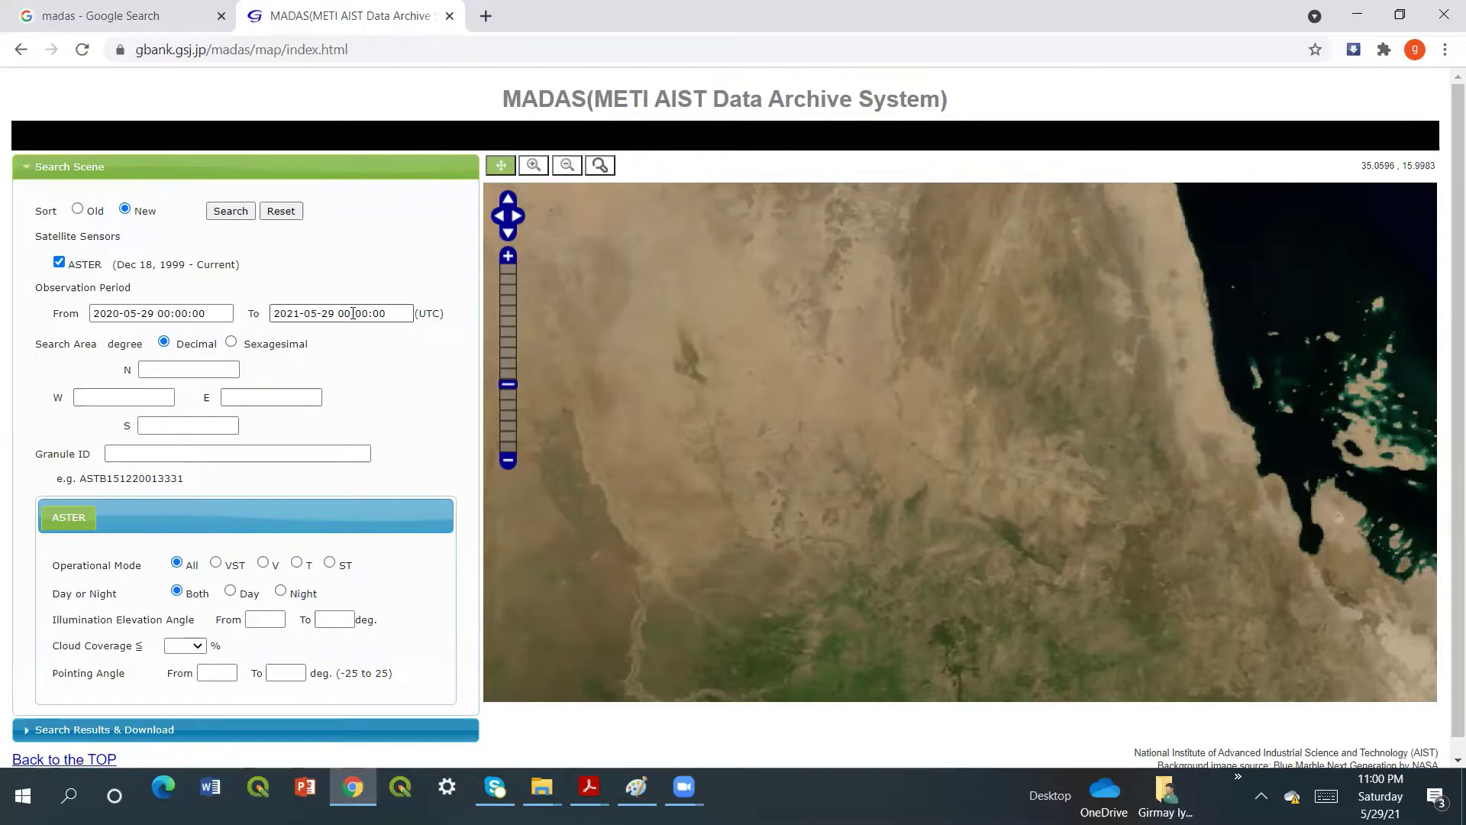
# Step: Change the From date to 2000-05-29 by picking year 2000 in the date picker
pyautogui.click(136, 315)
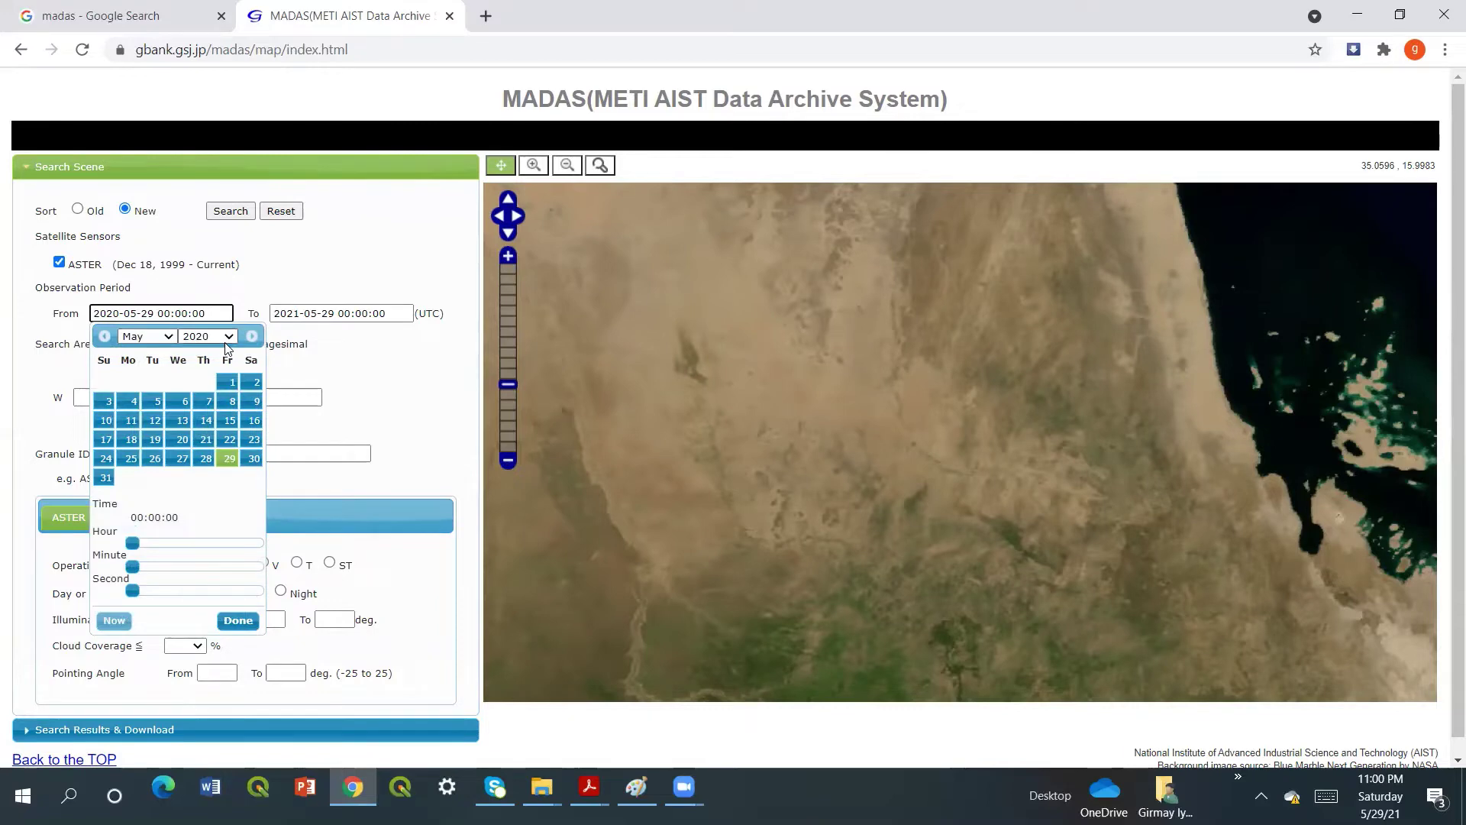
pyautogui.click(167, 338)
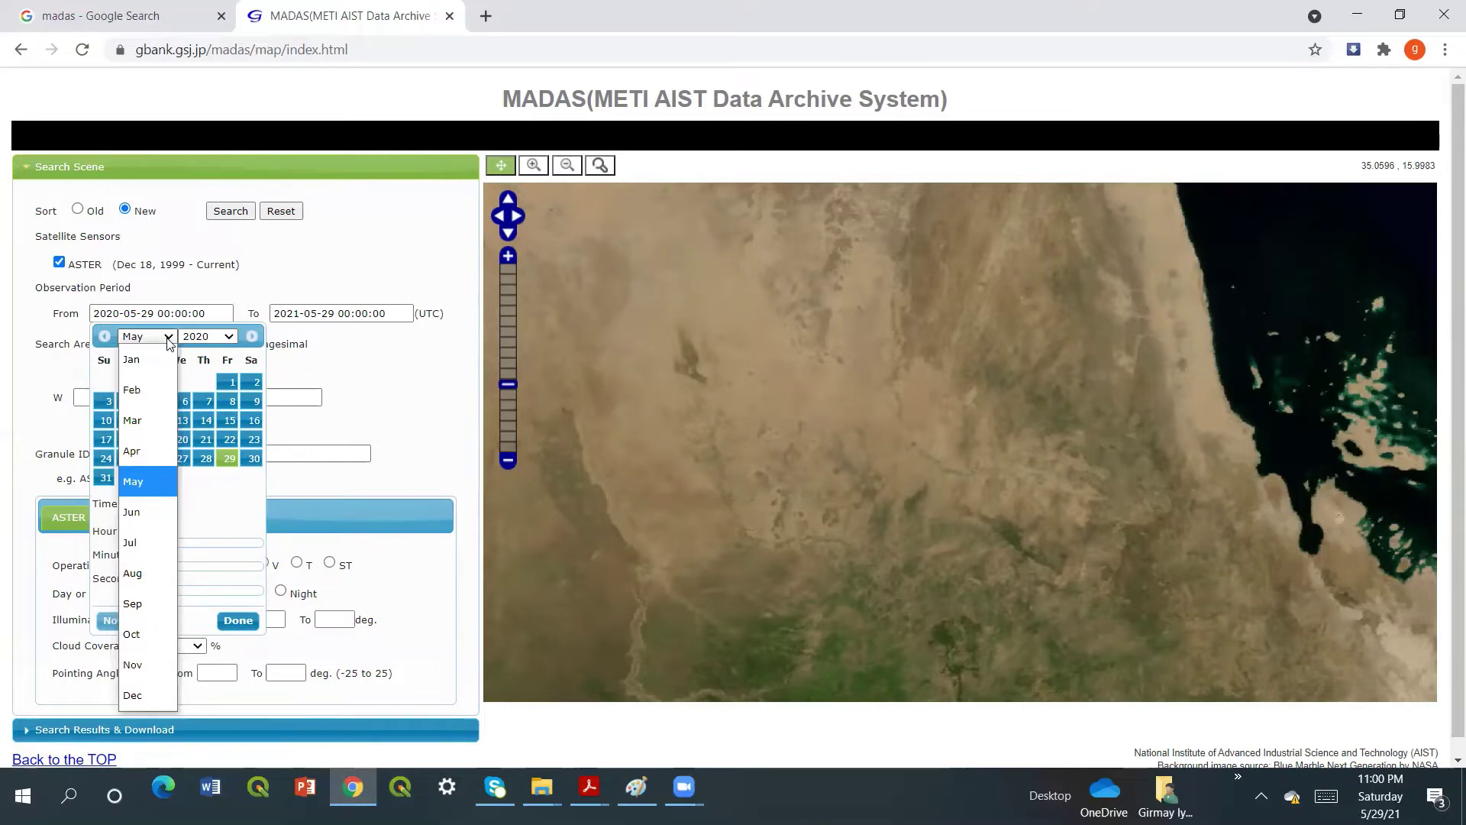
pyautogui.click(167, 339)
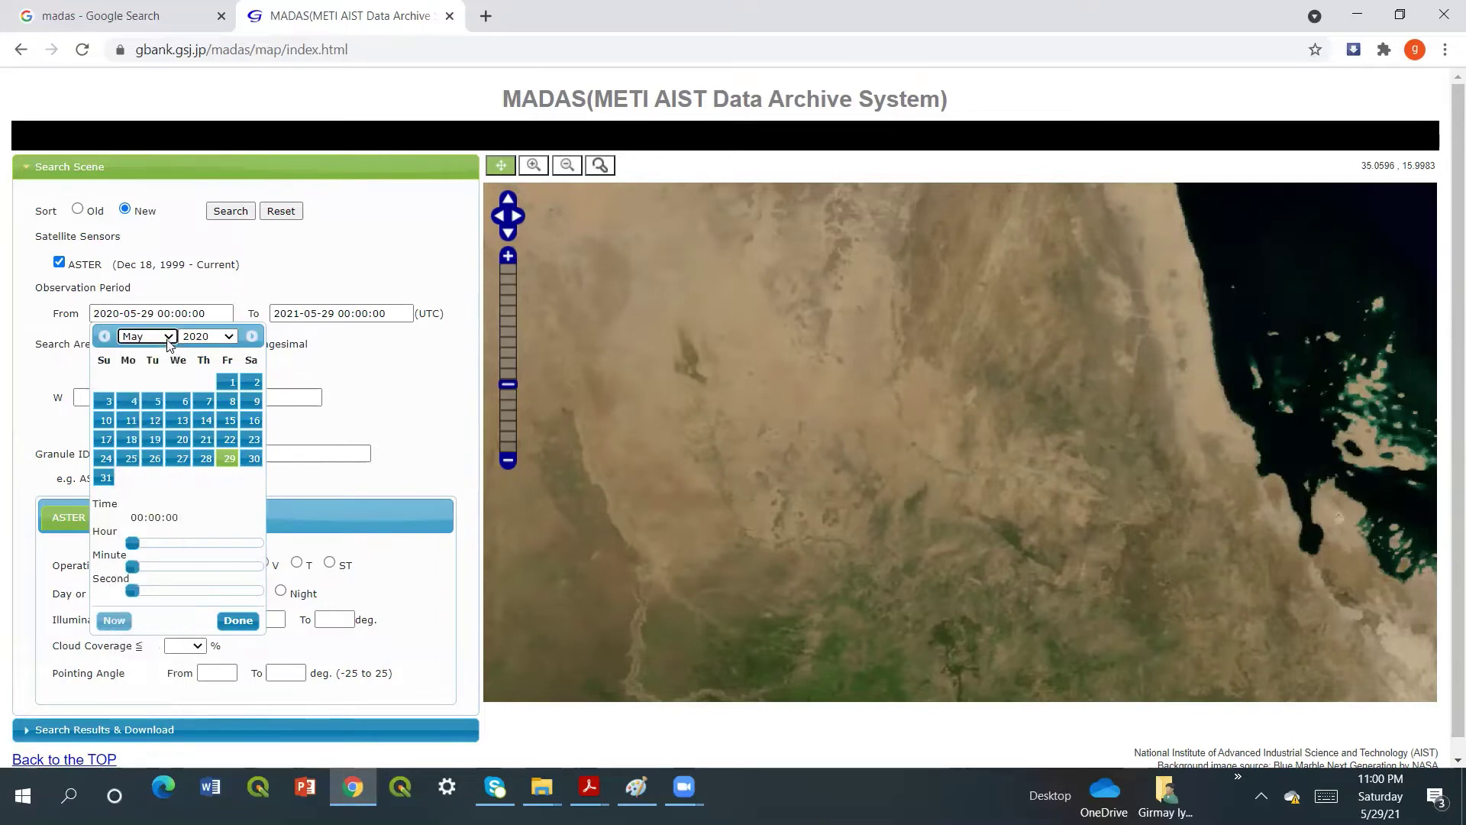
pyautogui.click(227, 457)
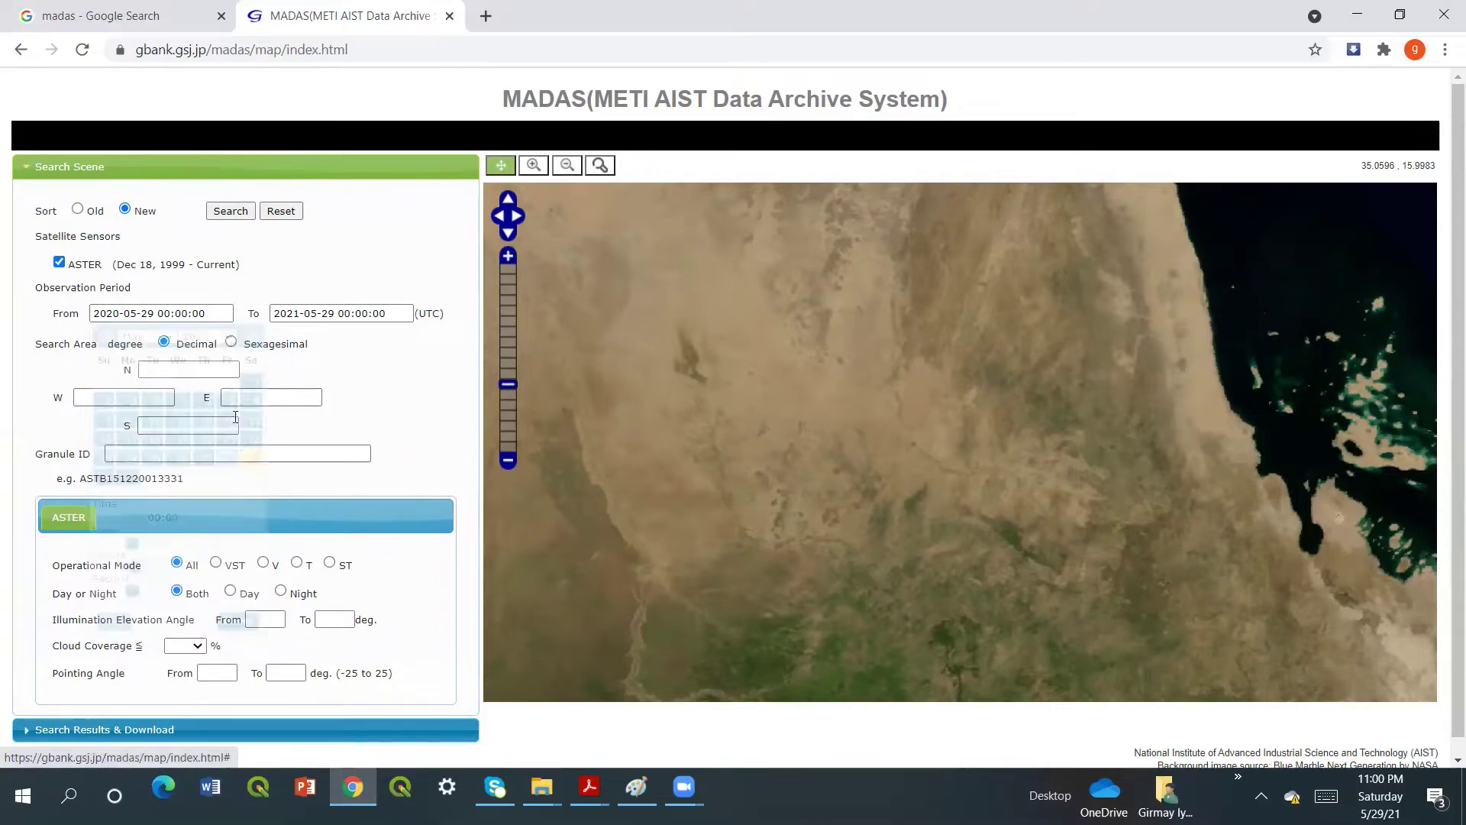
pyautogui.click(217, 313)
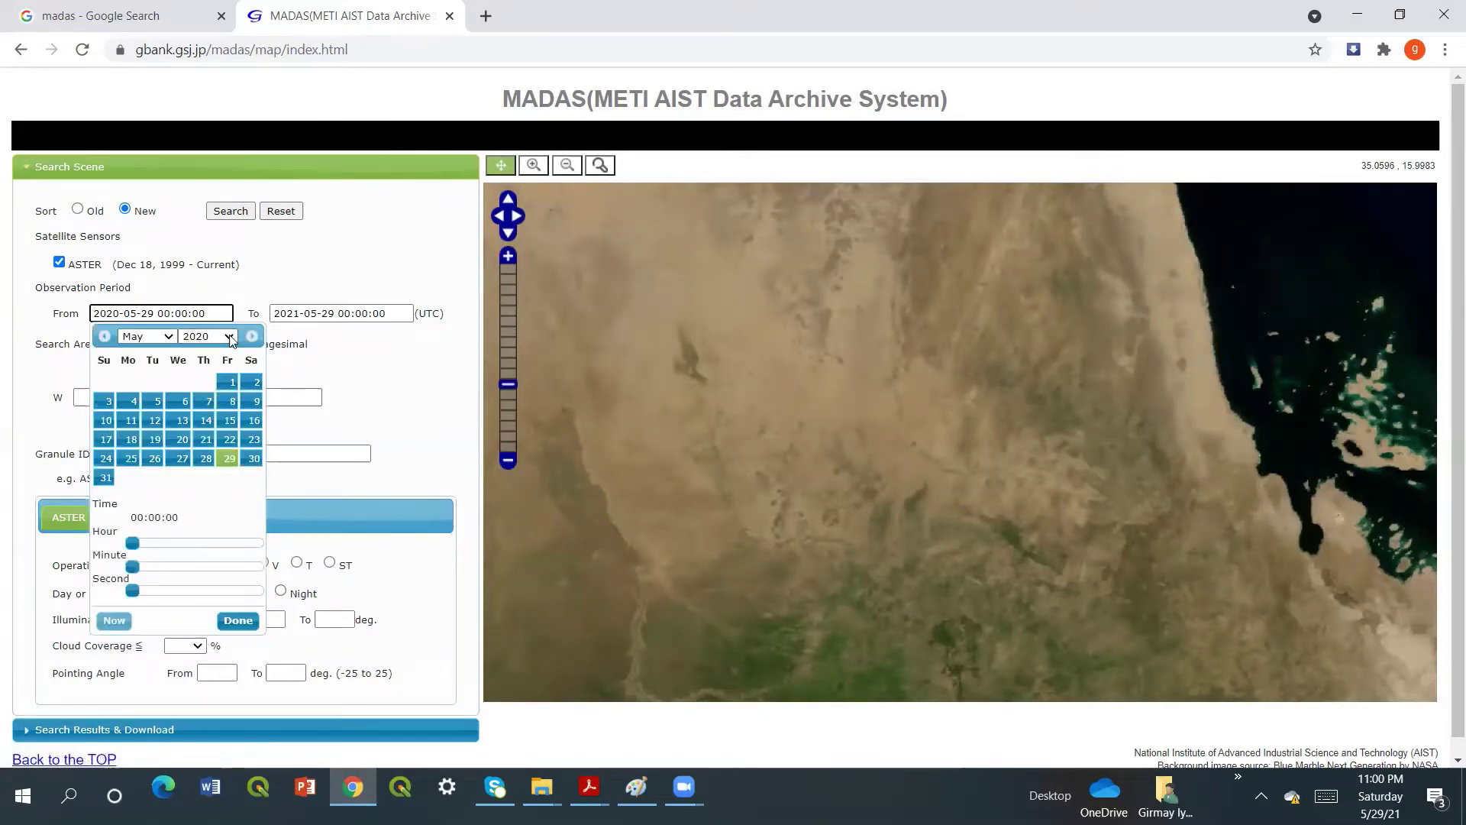
pyautogui.click(228, 338)
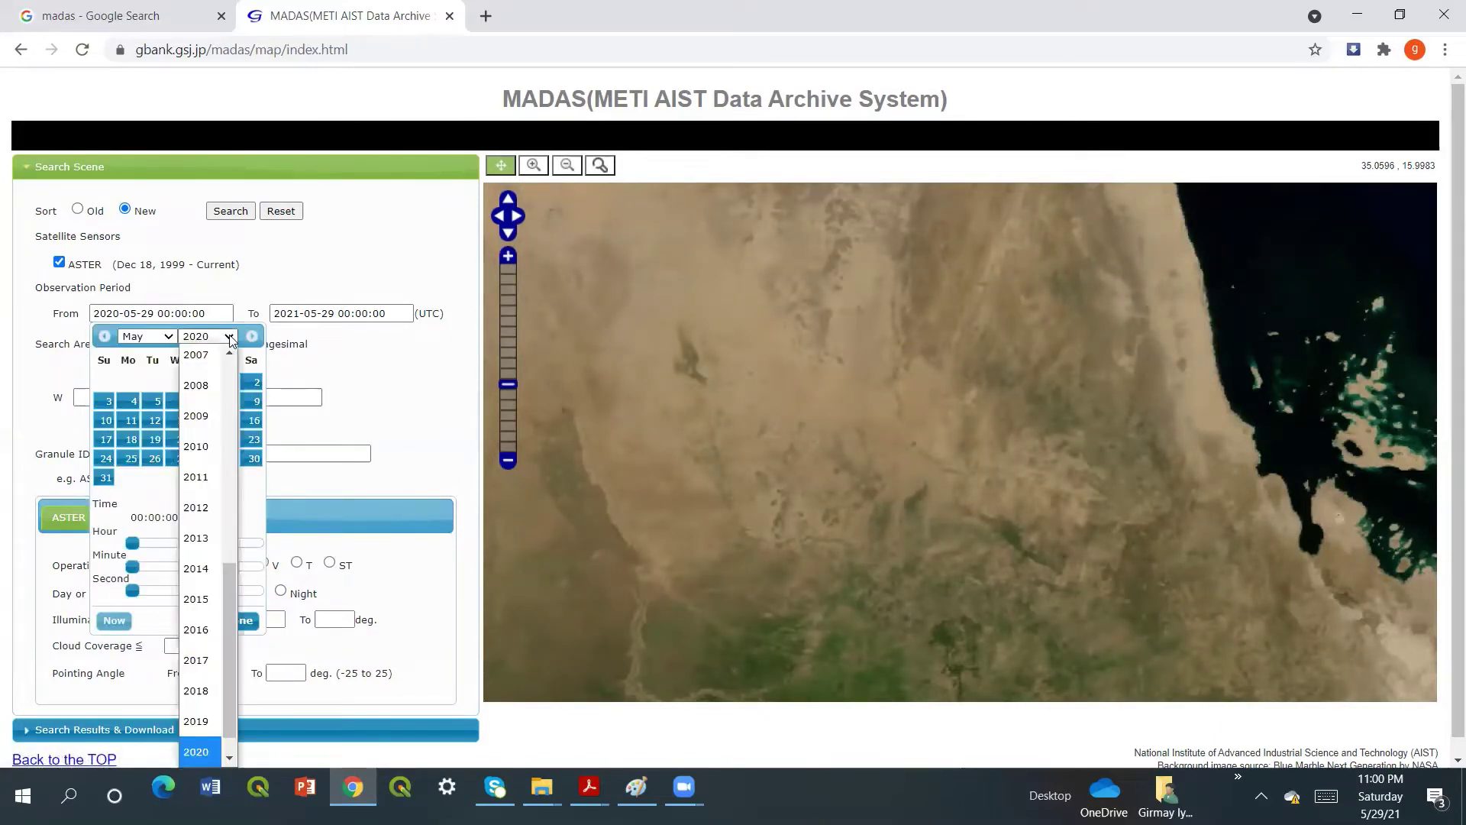
pyautogui.click(234, 437)
pyautogui.scroll(-5, 234, 436)
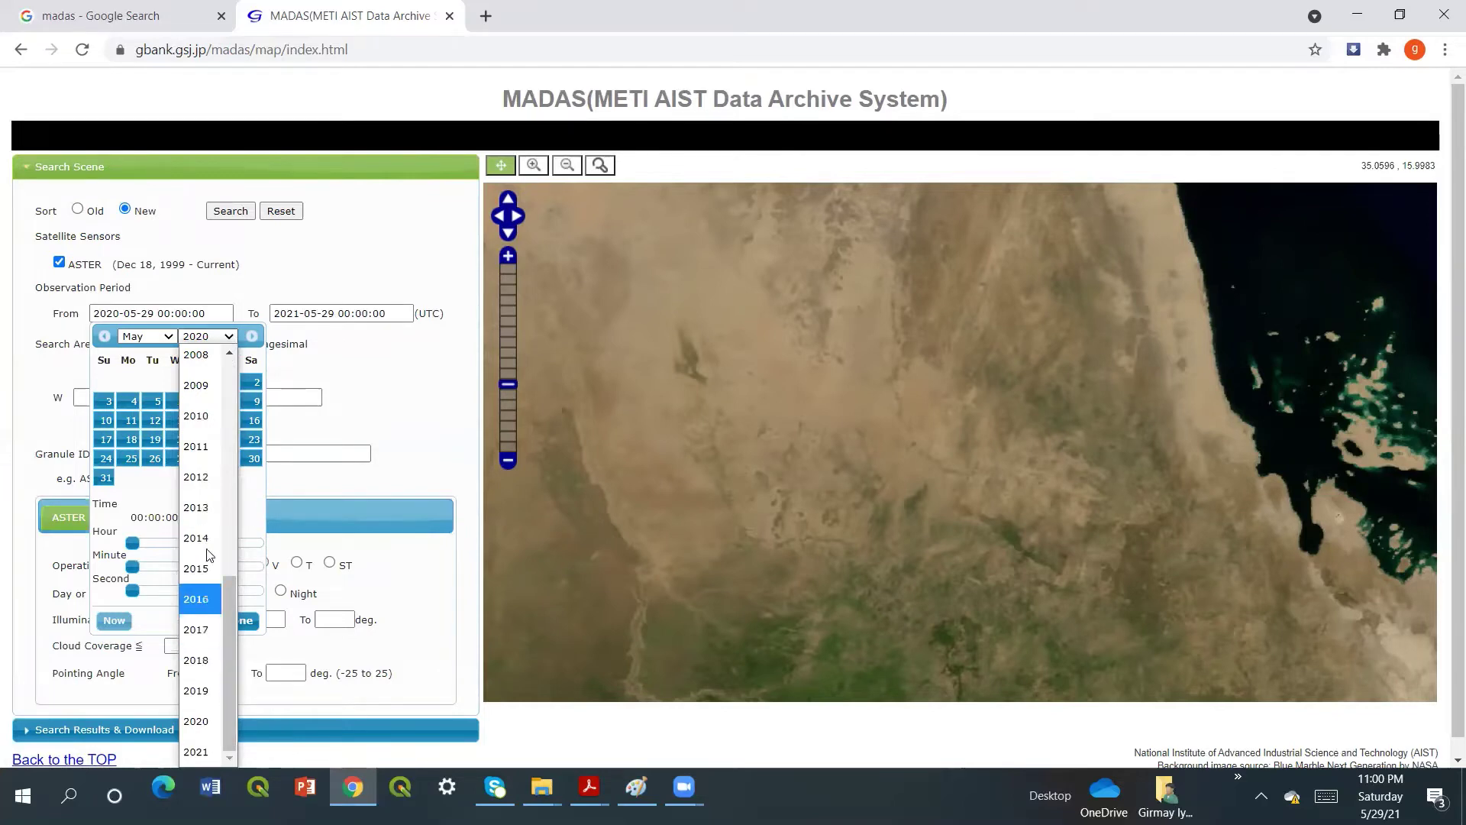
pyautogui.scroll(4, 209, 499)
pyautogui.scroll(-2, 217, 547)
pyautogui.scroll(2, 218, 534)
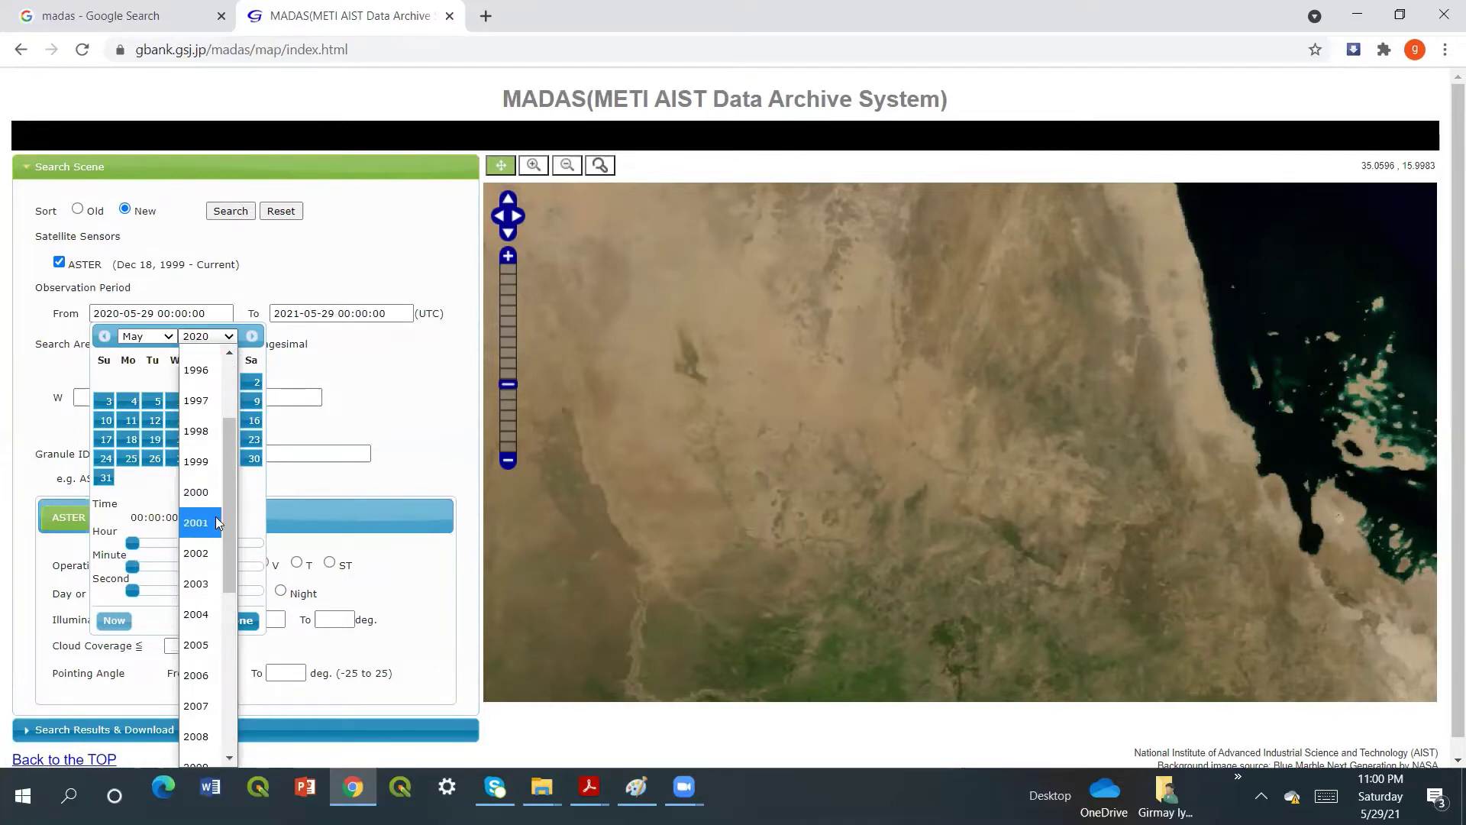
pyautogui.click(217, 495)
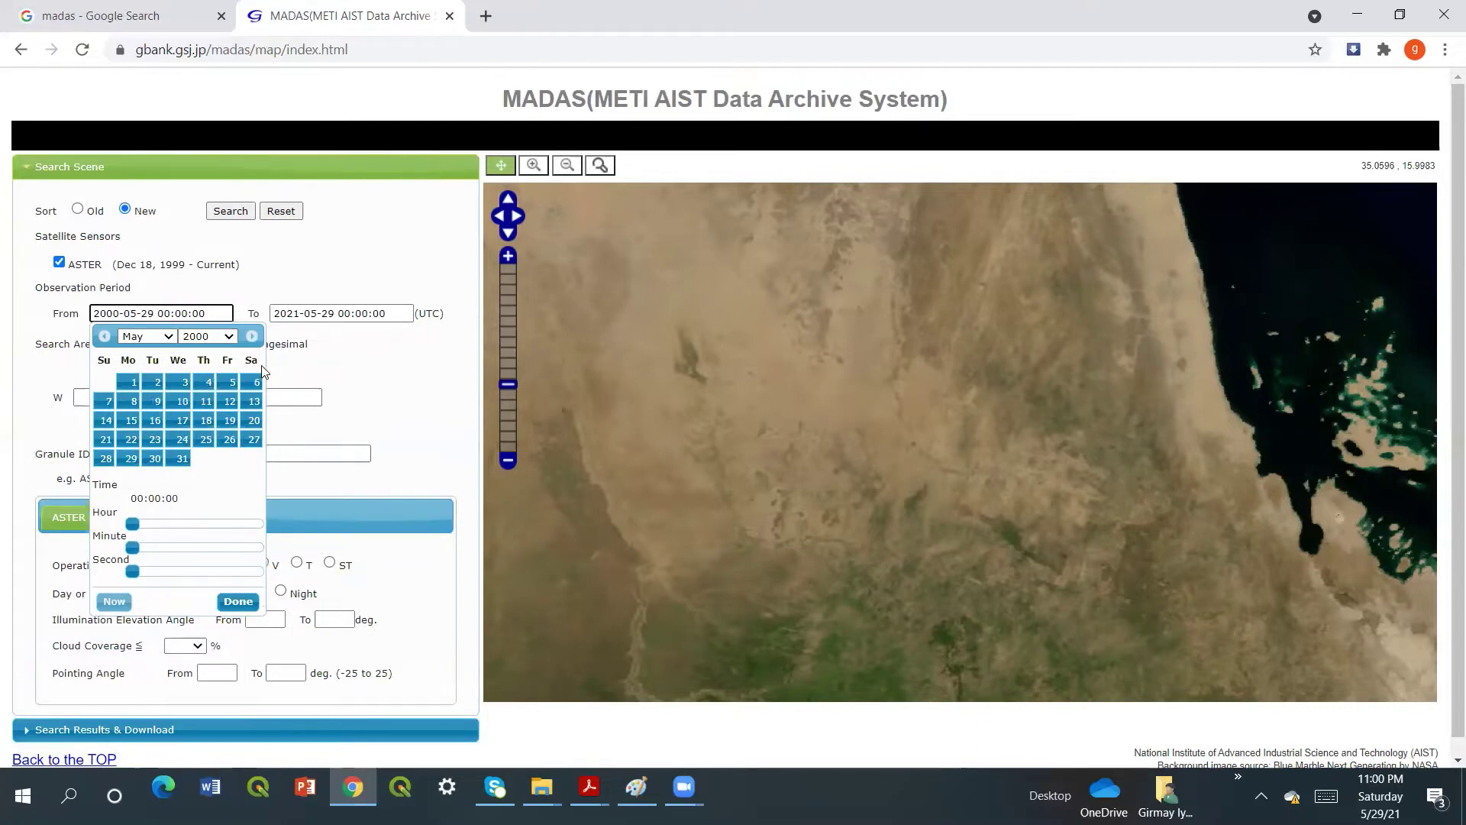
pyautogui.click(238, 601)
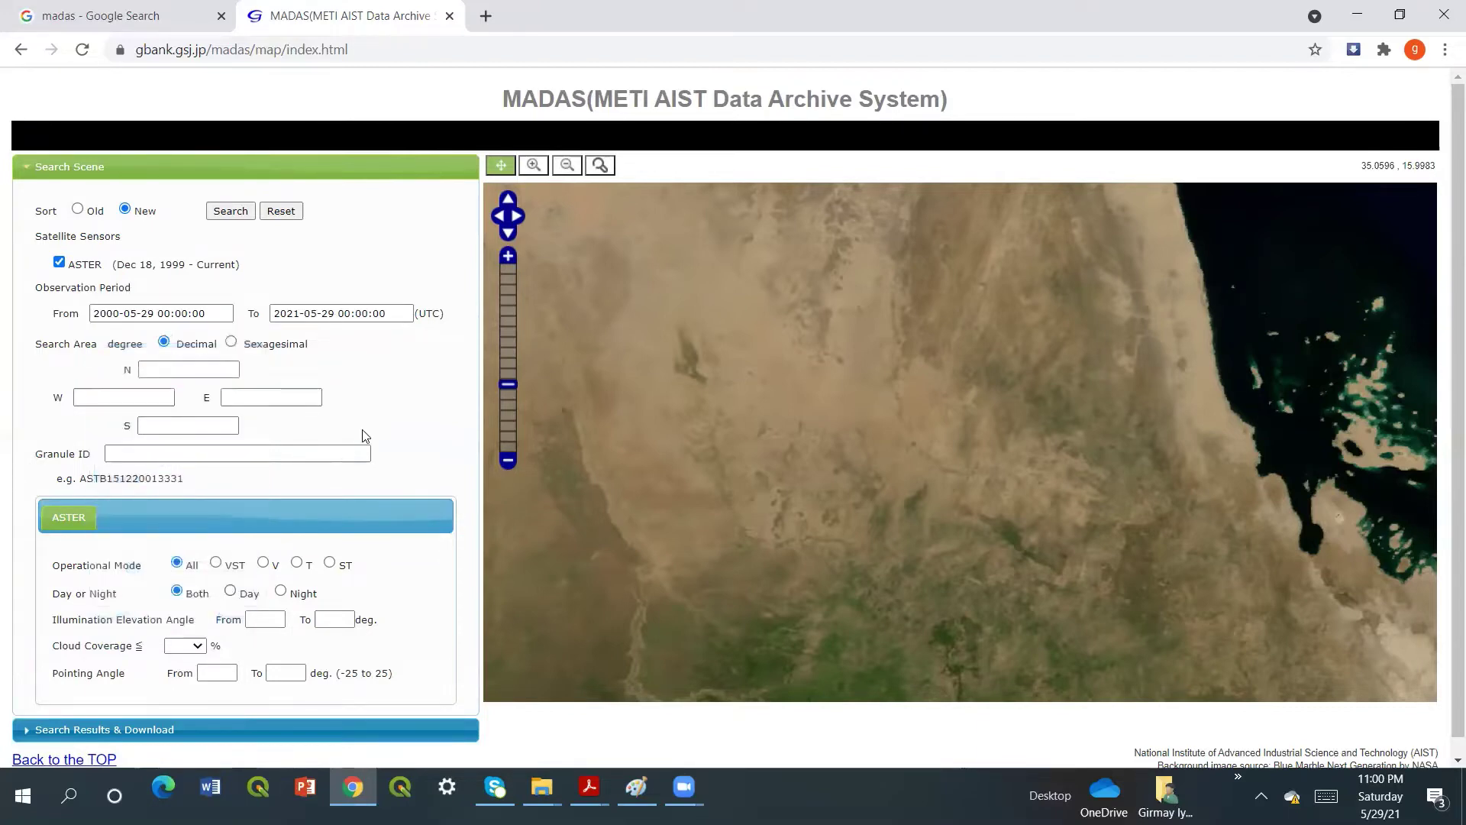
# Step: Set the To date to year 2008, May, day 29
pyautogui.click(385, 314)
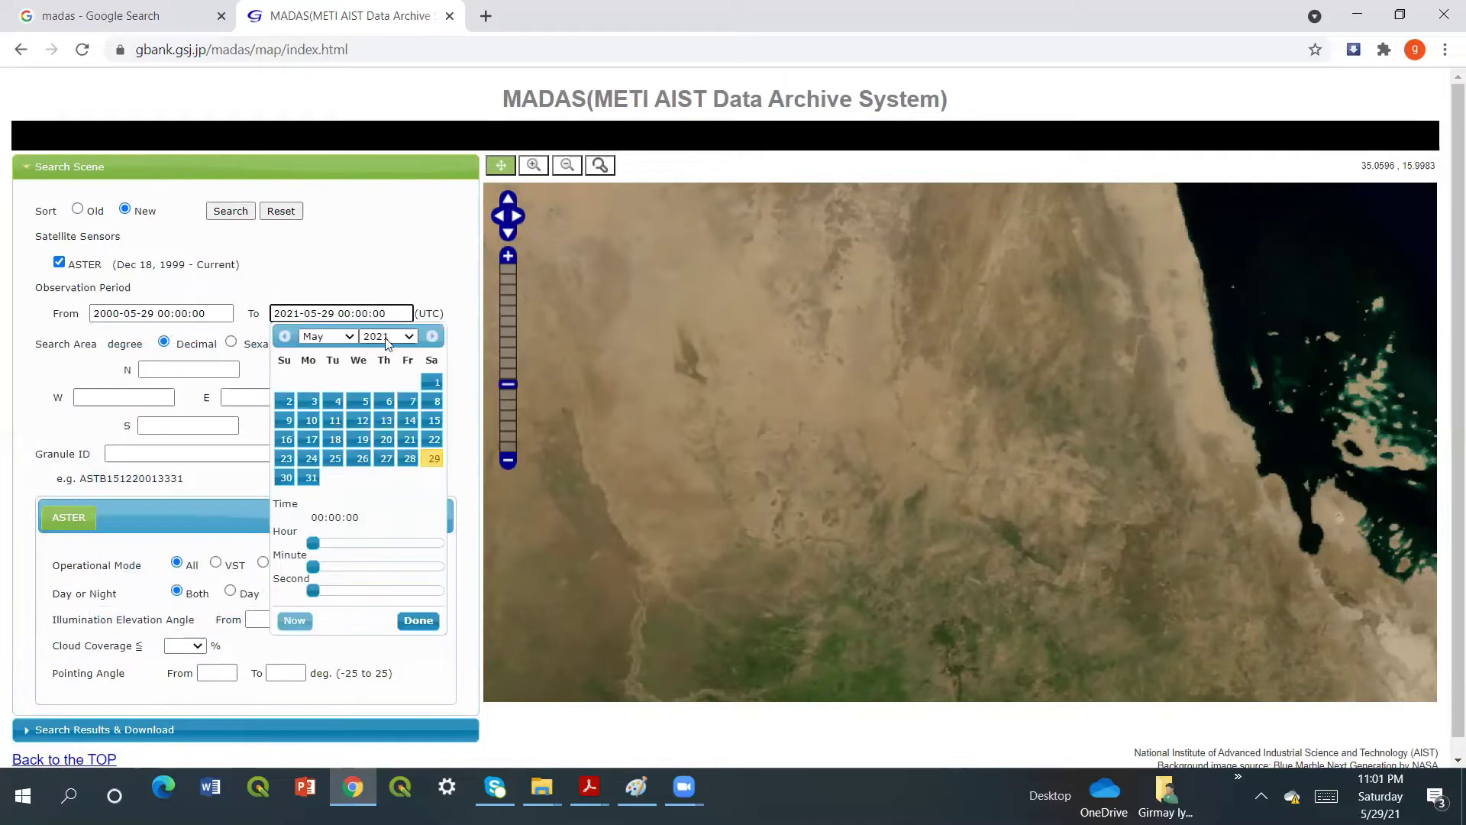
pyautogui.click(388, 337)
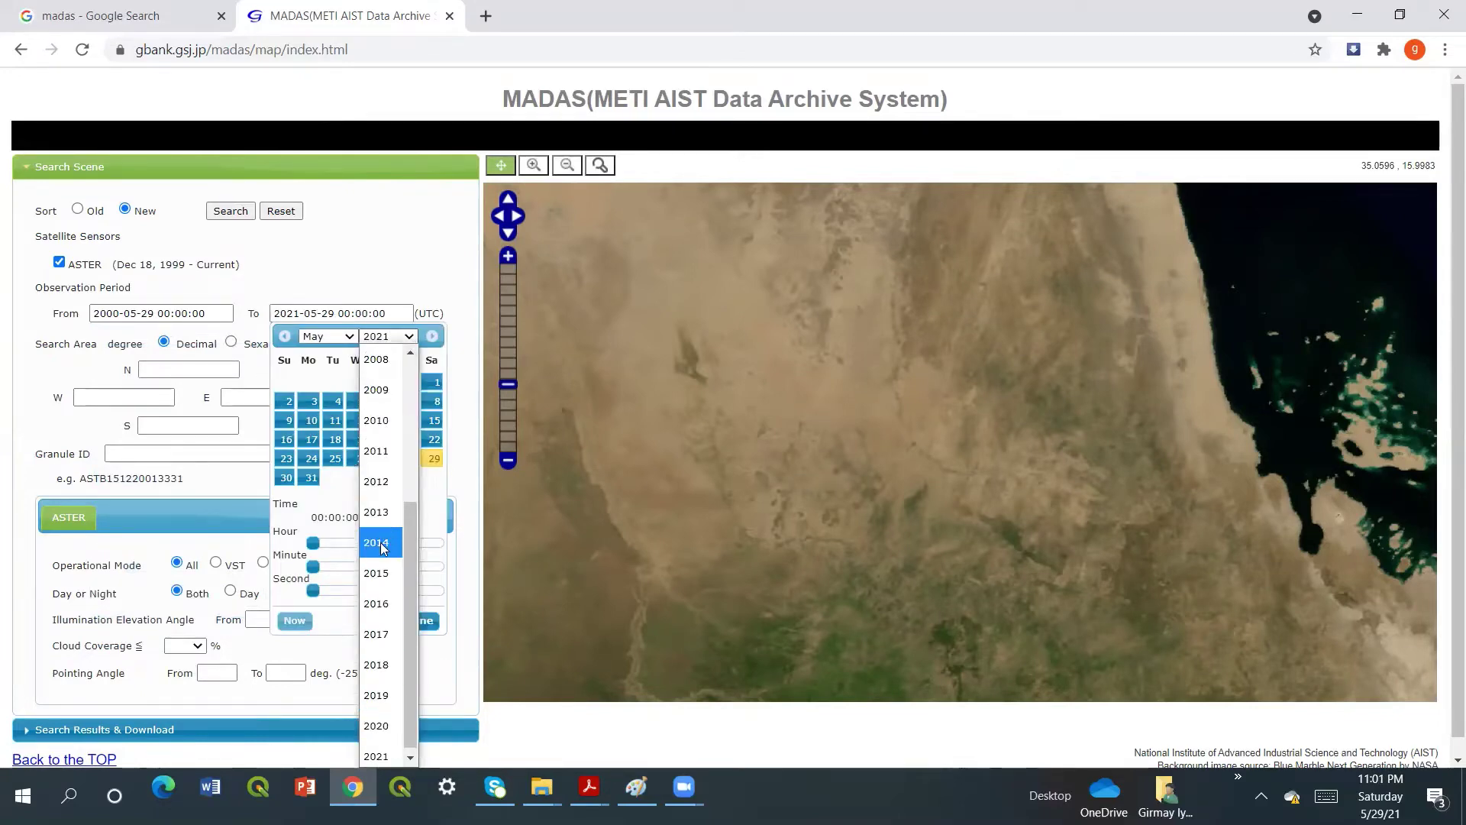
pyautogui.scroll(2, 380, 554)
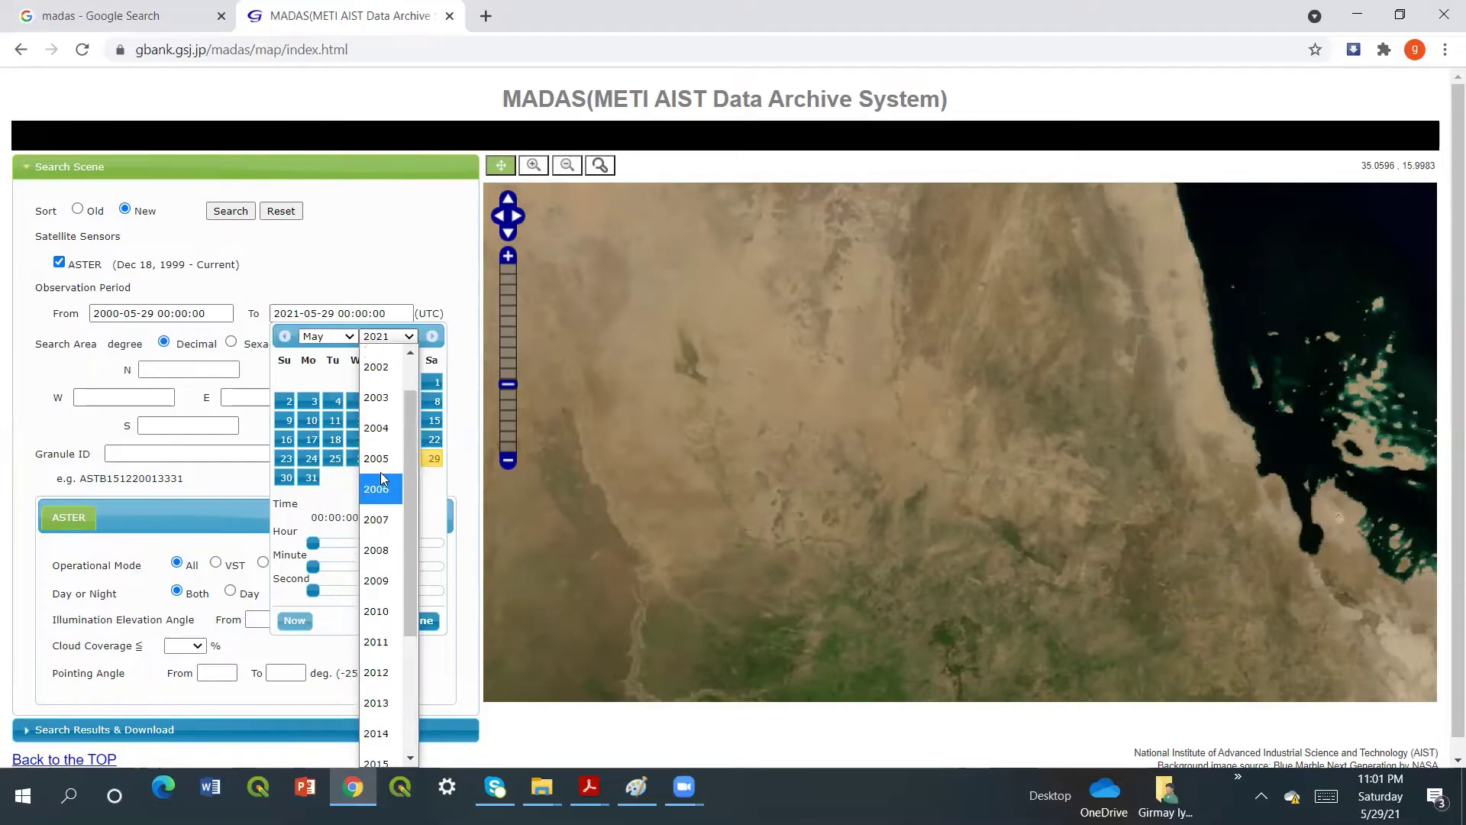
pyautogui.click(380, 564)
pyautogui.click(348, 338)
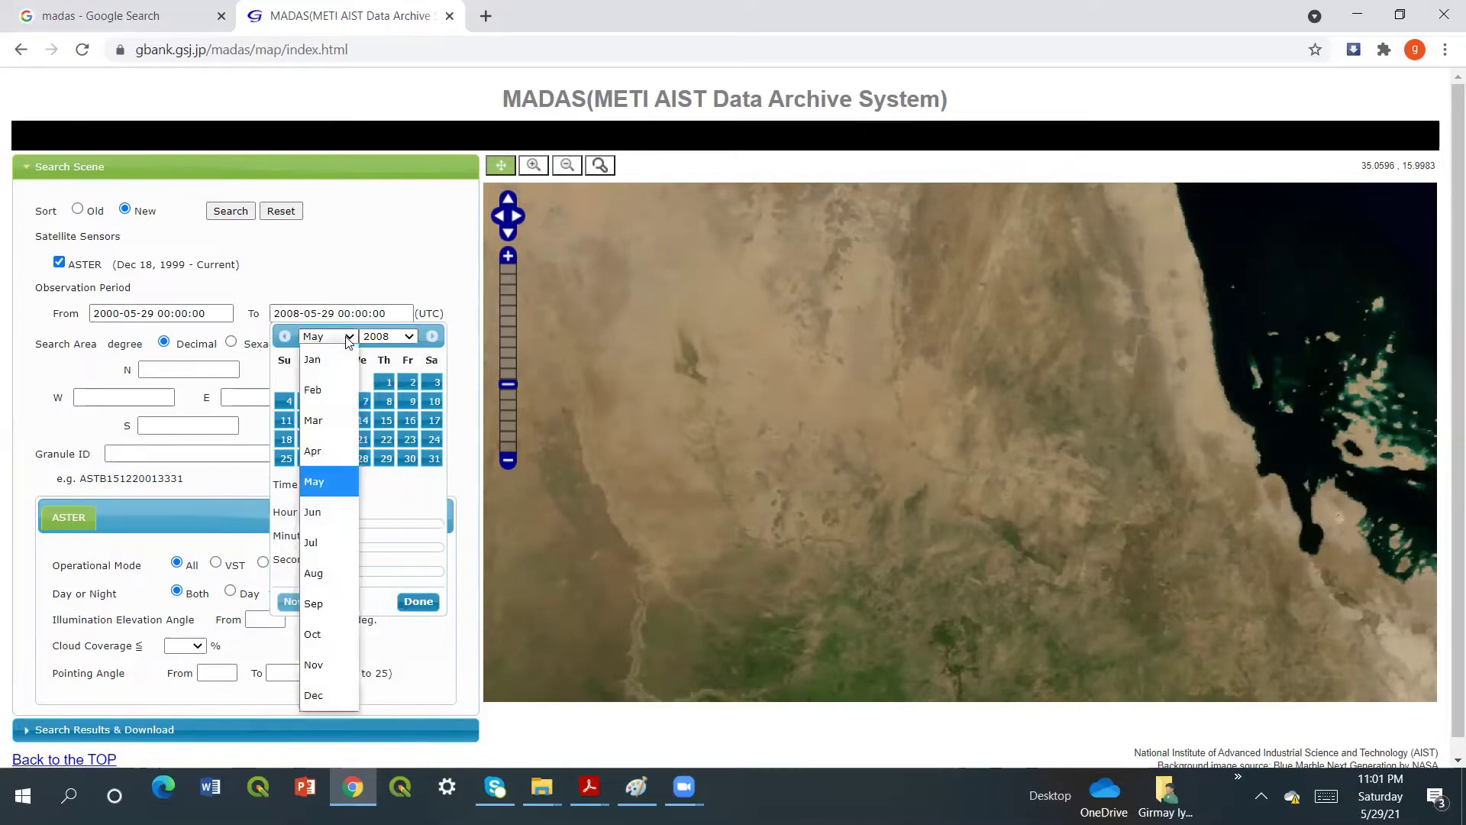
pyautogui.click(390, 464)
pyautogui.click(387, 459)
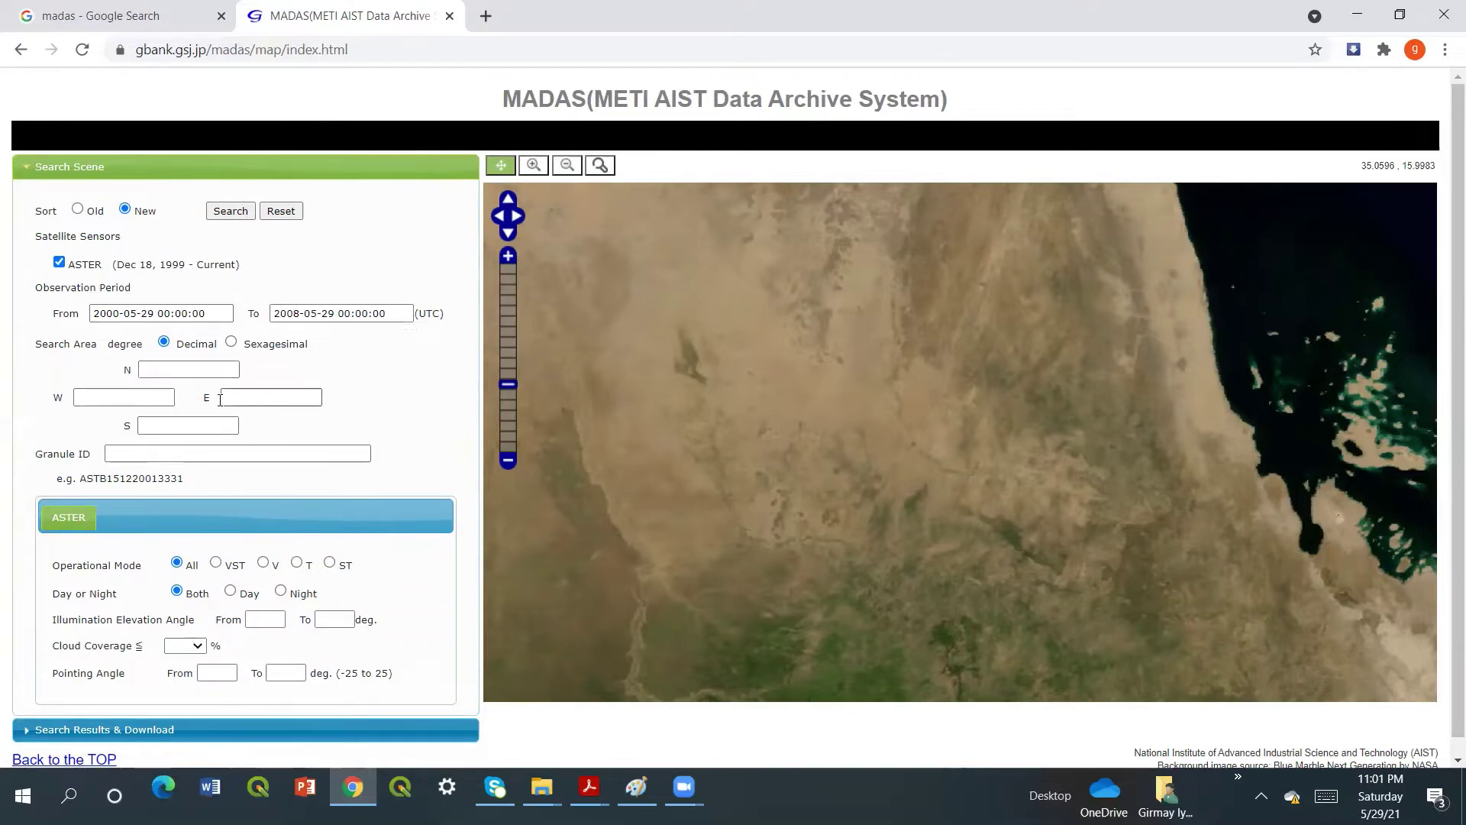
# Step: Draw a search box on the map giving N 15.8829, S 15.3611, W 37.3118, E 37.8885
pyautogui.click(600, 167)
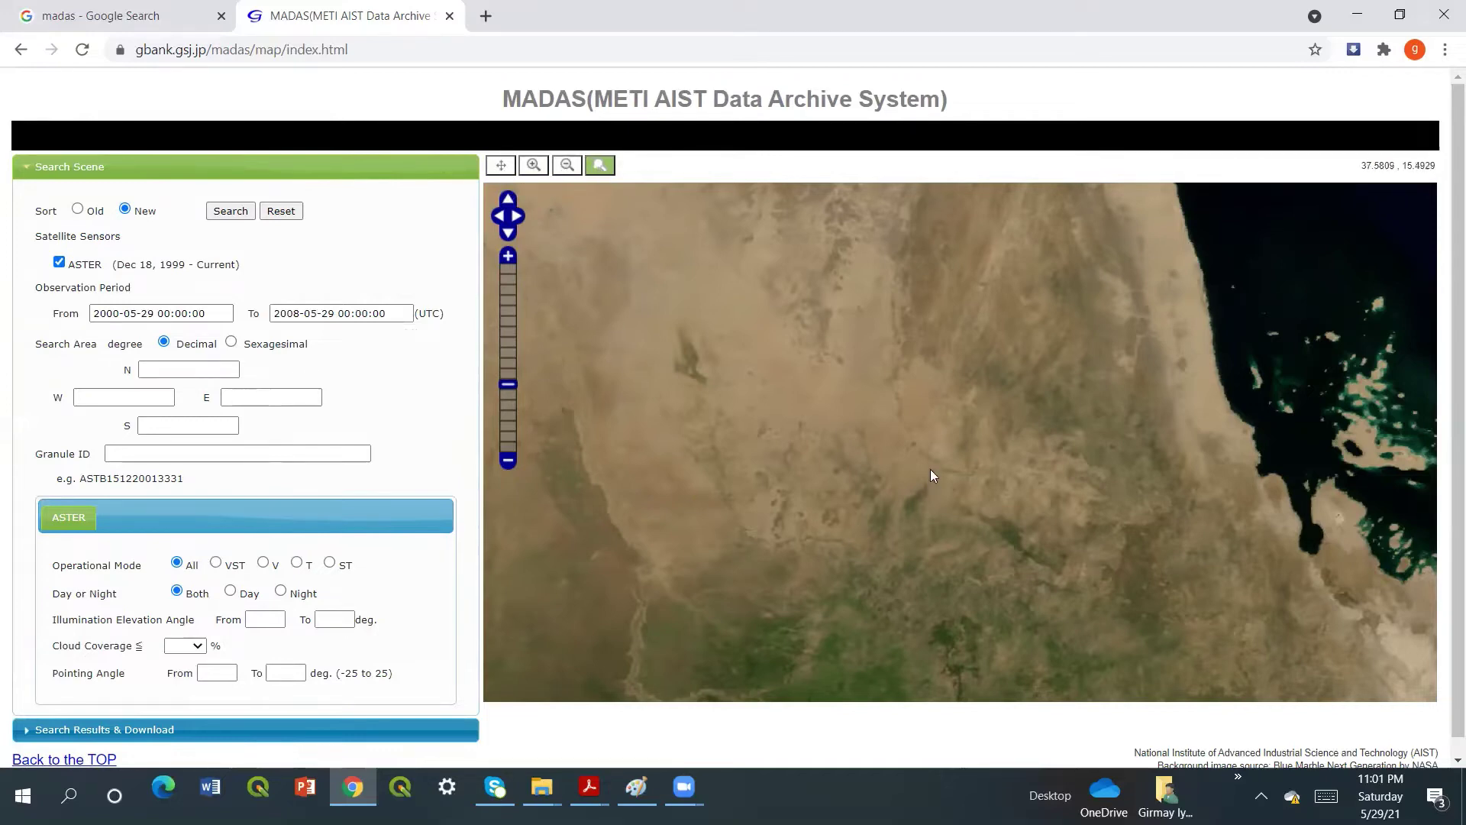
pyautogui.moveTo(880, 498); pyautogui.dragTo(985, 414)
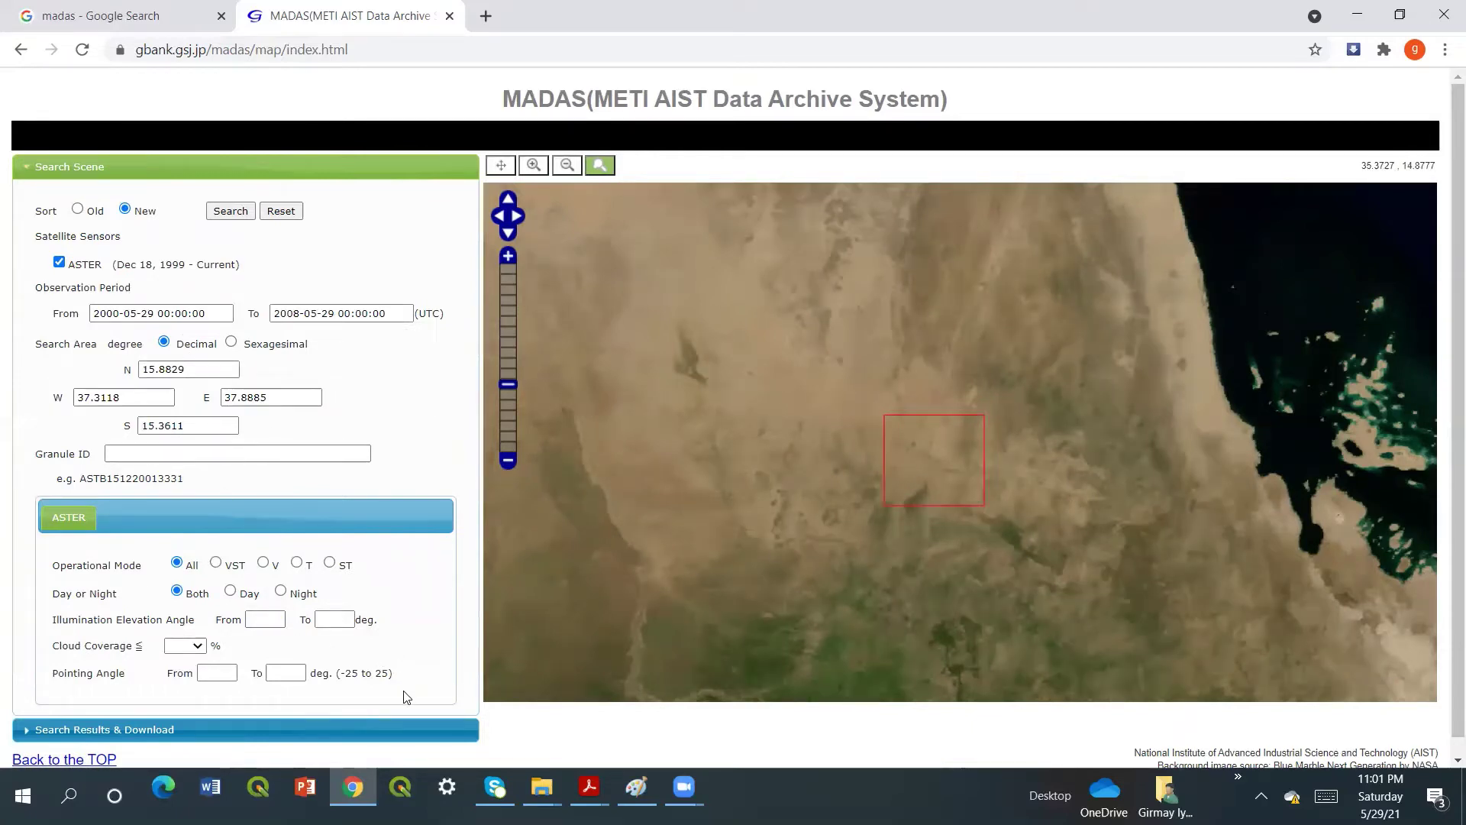
pyautogui.scroll(-1, 403, 691)
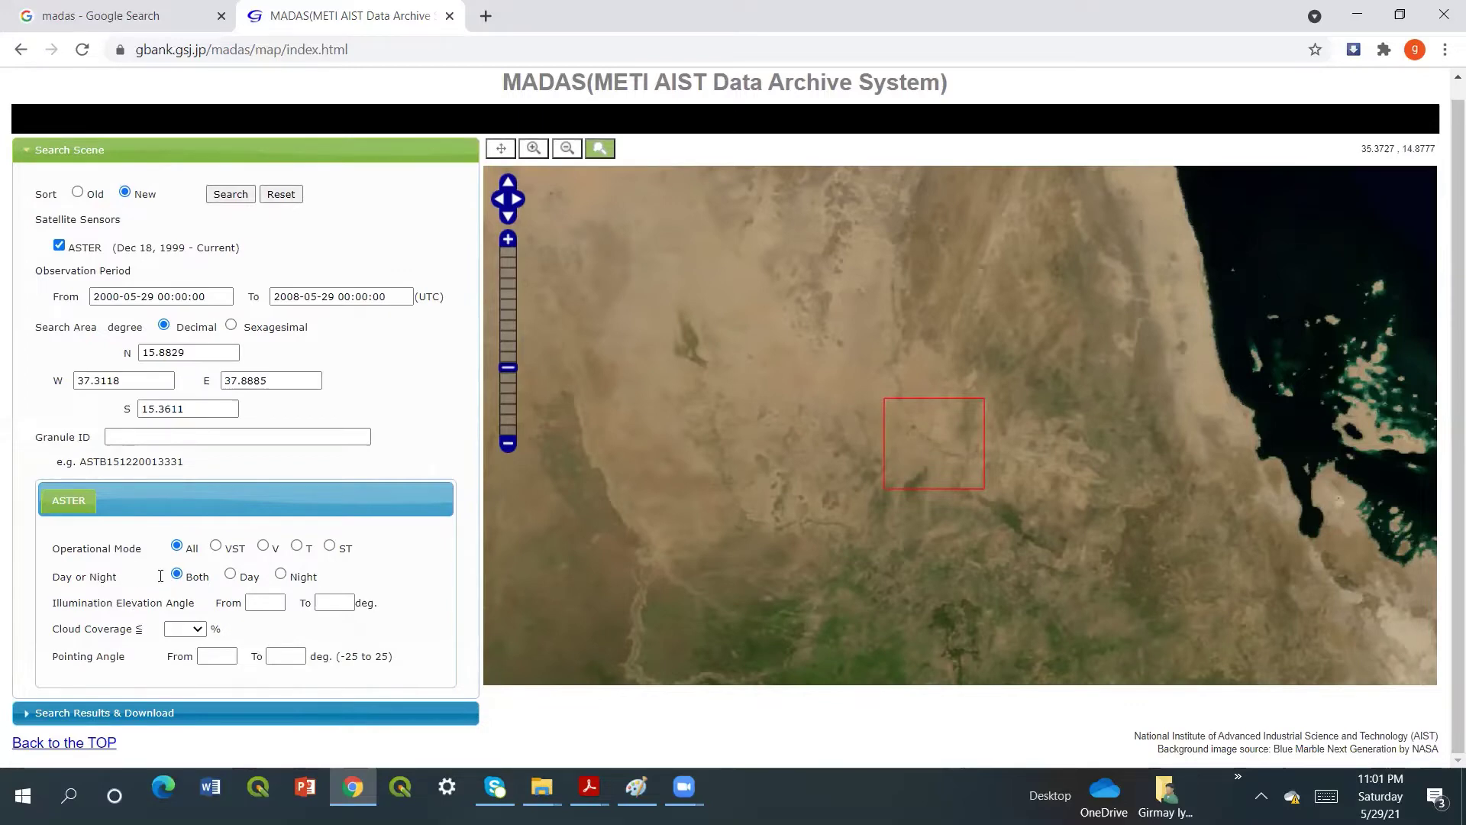
# Step: Choose Day scenes only and a Cloud Coverage limit of 10
pyautogui.click(230, 575)
pyautogui.click(198, 629)
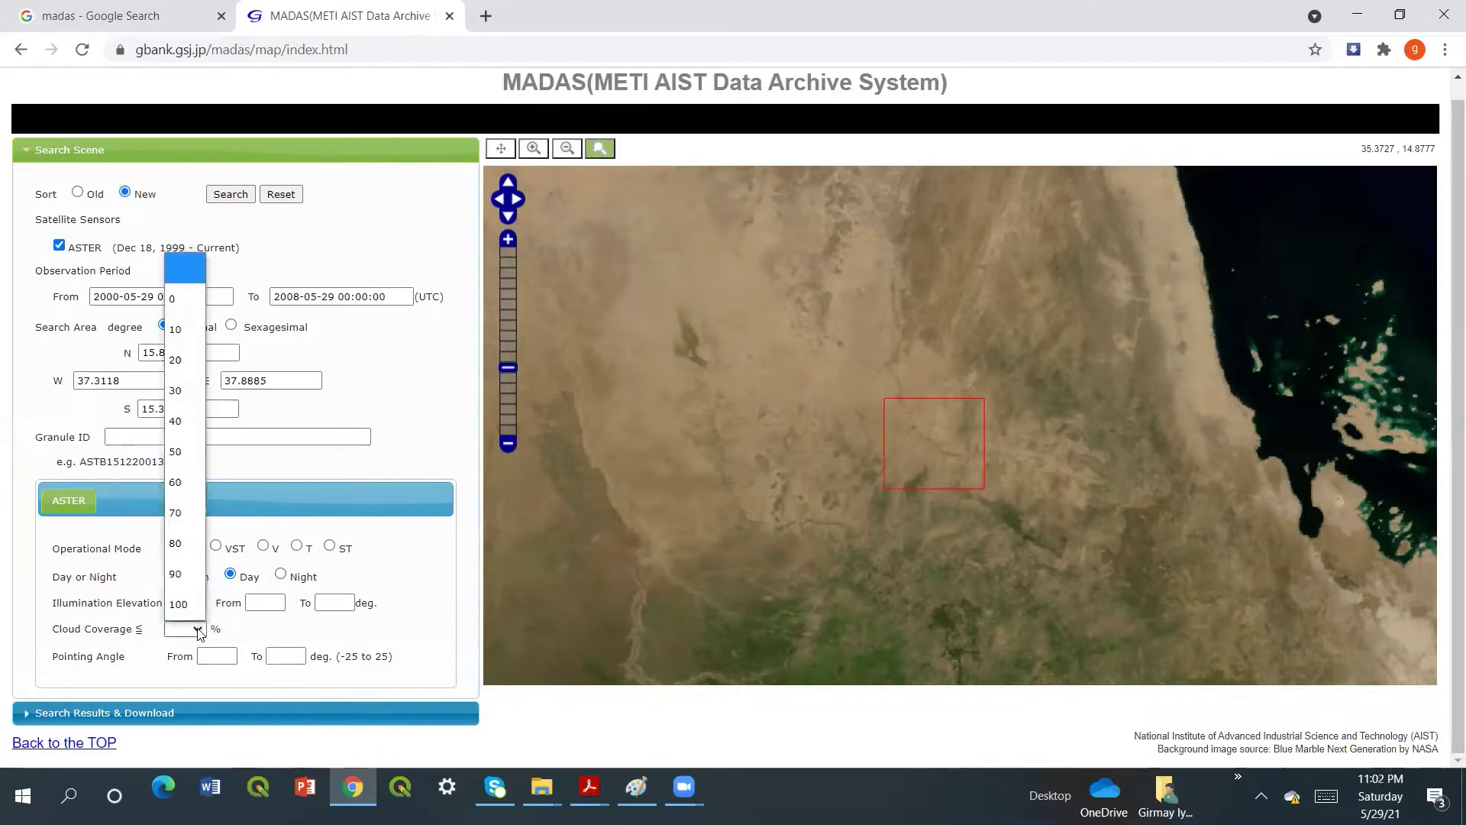
pyautogui.click(186, 329)
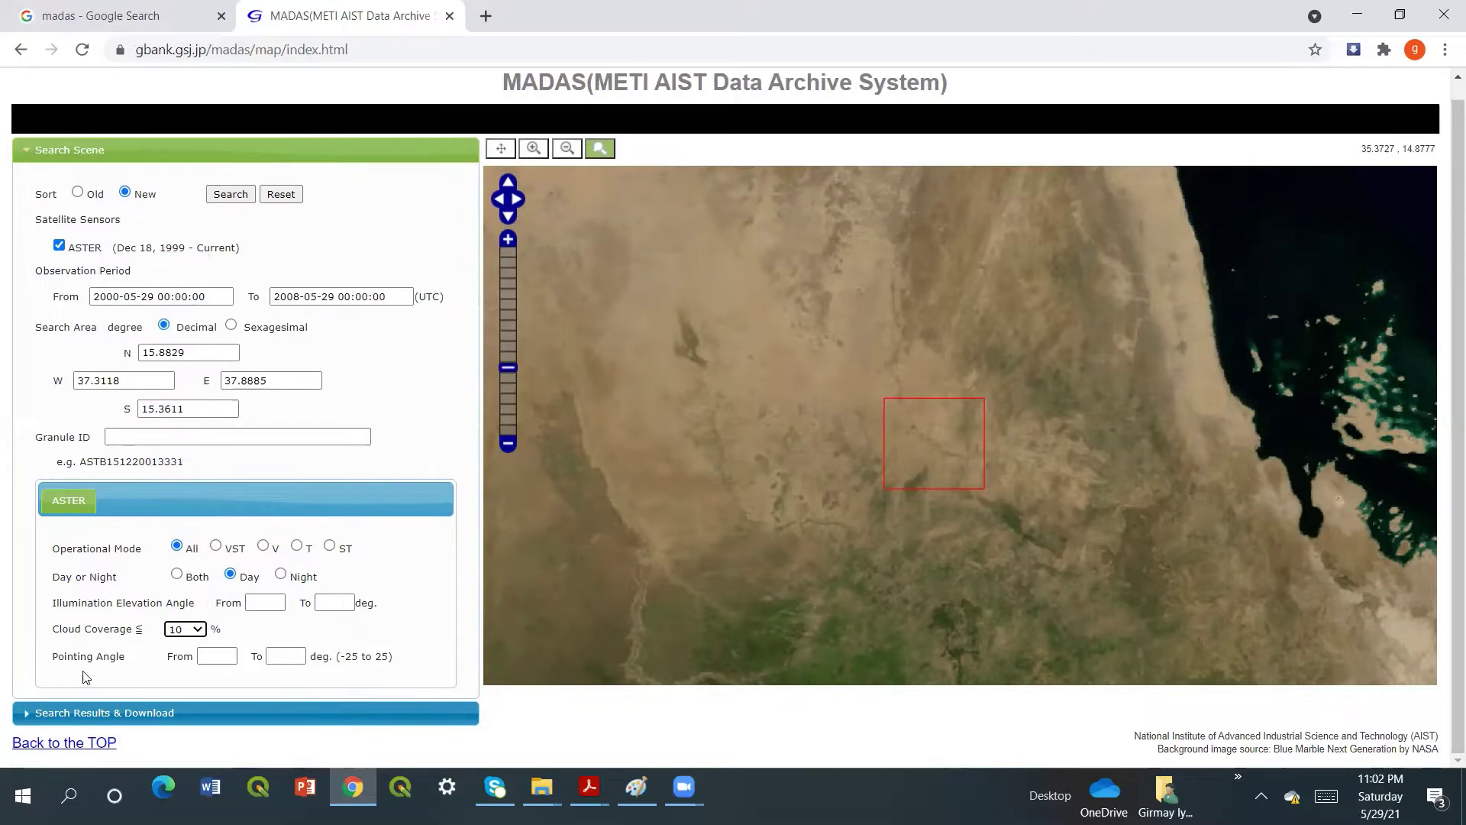
pyautogui.click(292, 662)
# Step: Run the search, scroll the 31 results to the 2000 granules, and request the 2000-10-16 scene's Tar
pyautogui.click(236, 196)
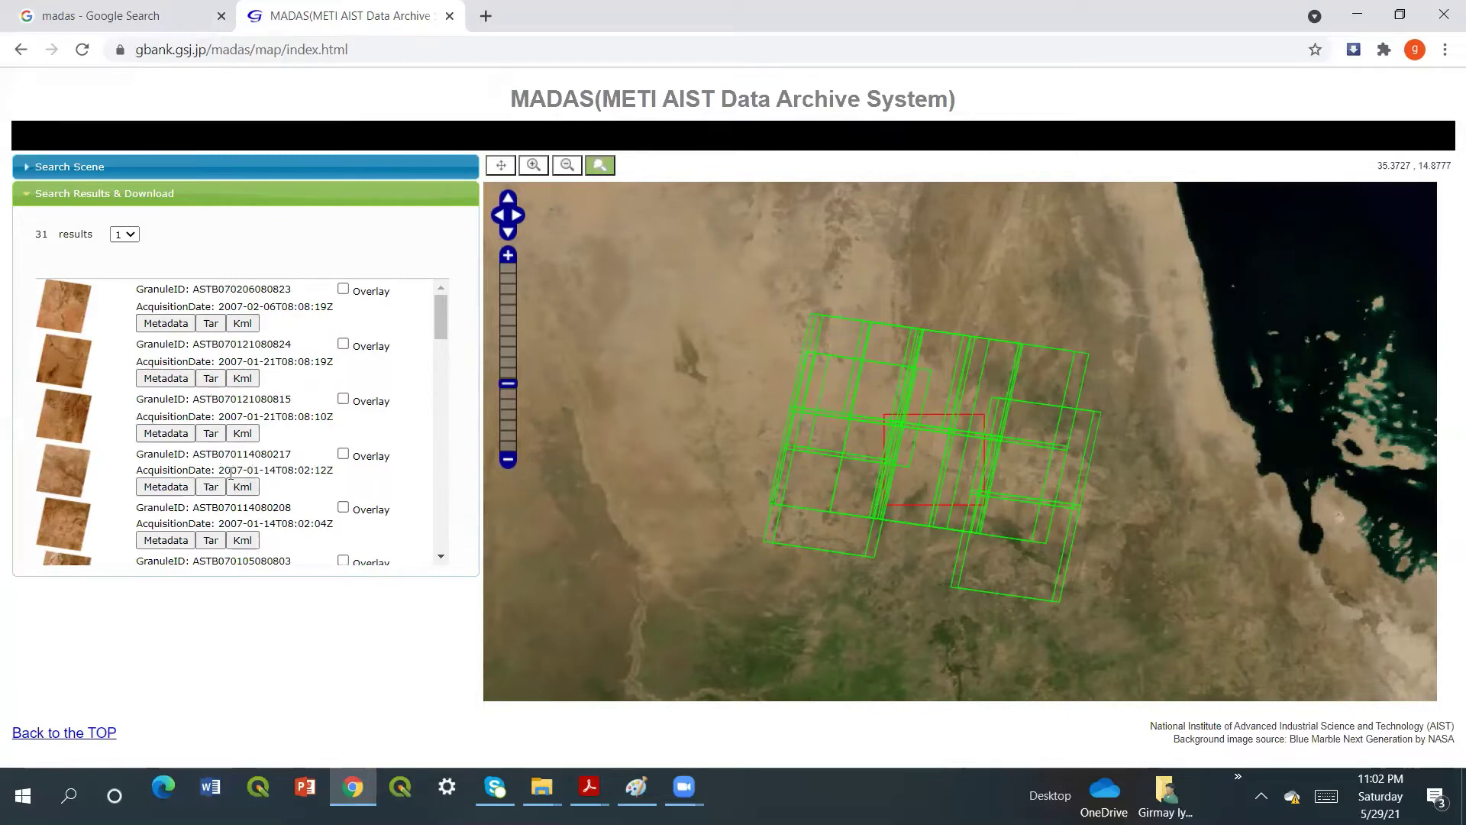
pyautogui.click(441, 557)
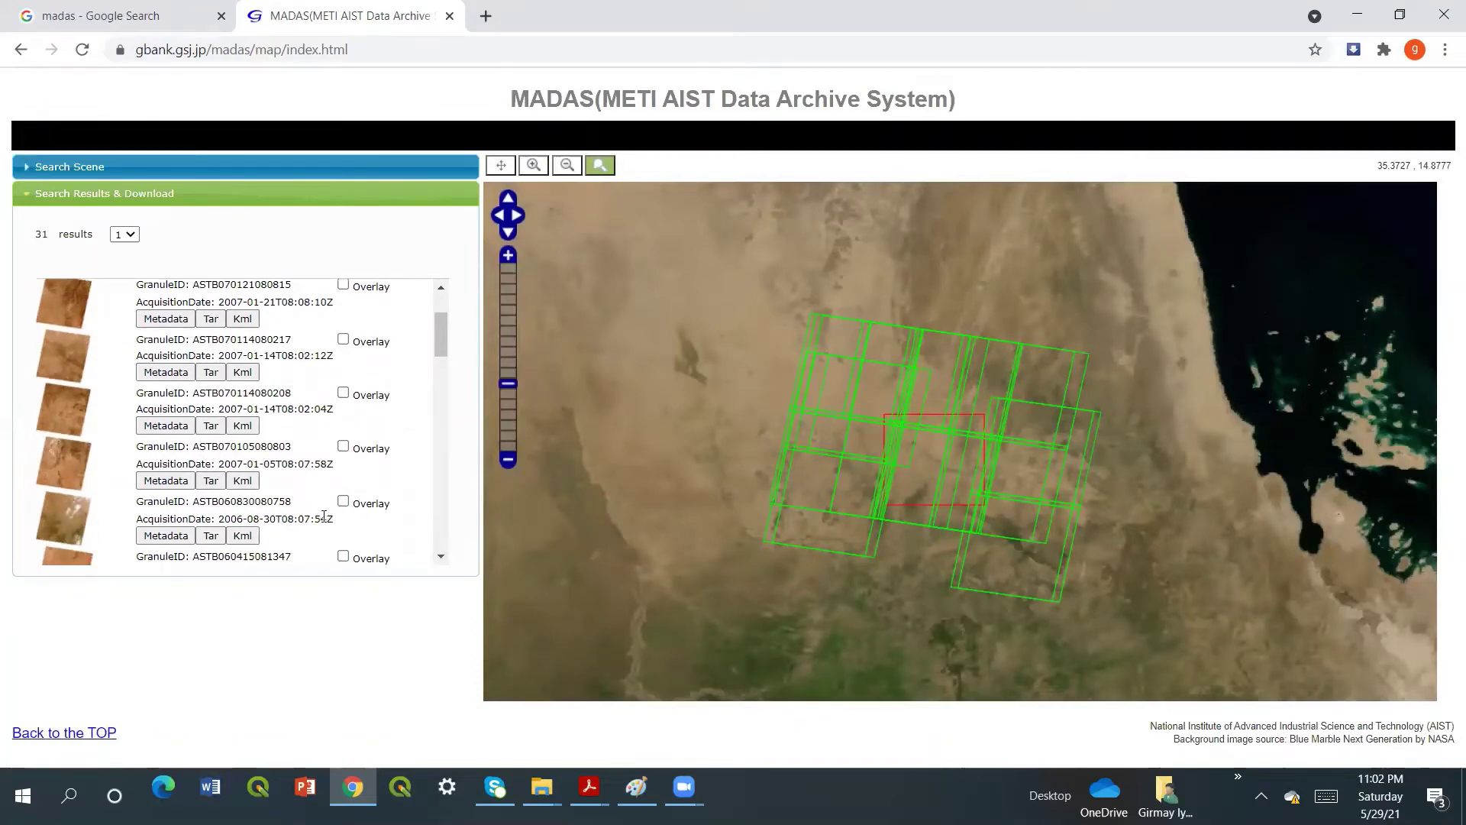
pyautogui.scroll(-1, 324, 516)
pyautogui.scroll(-1, 240, 528)
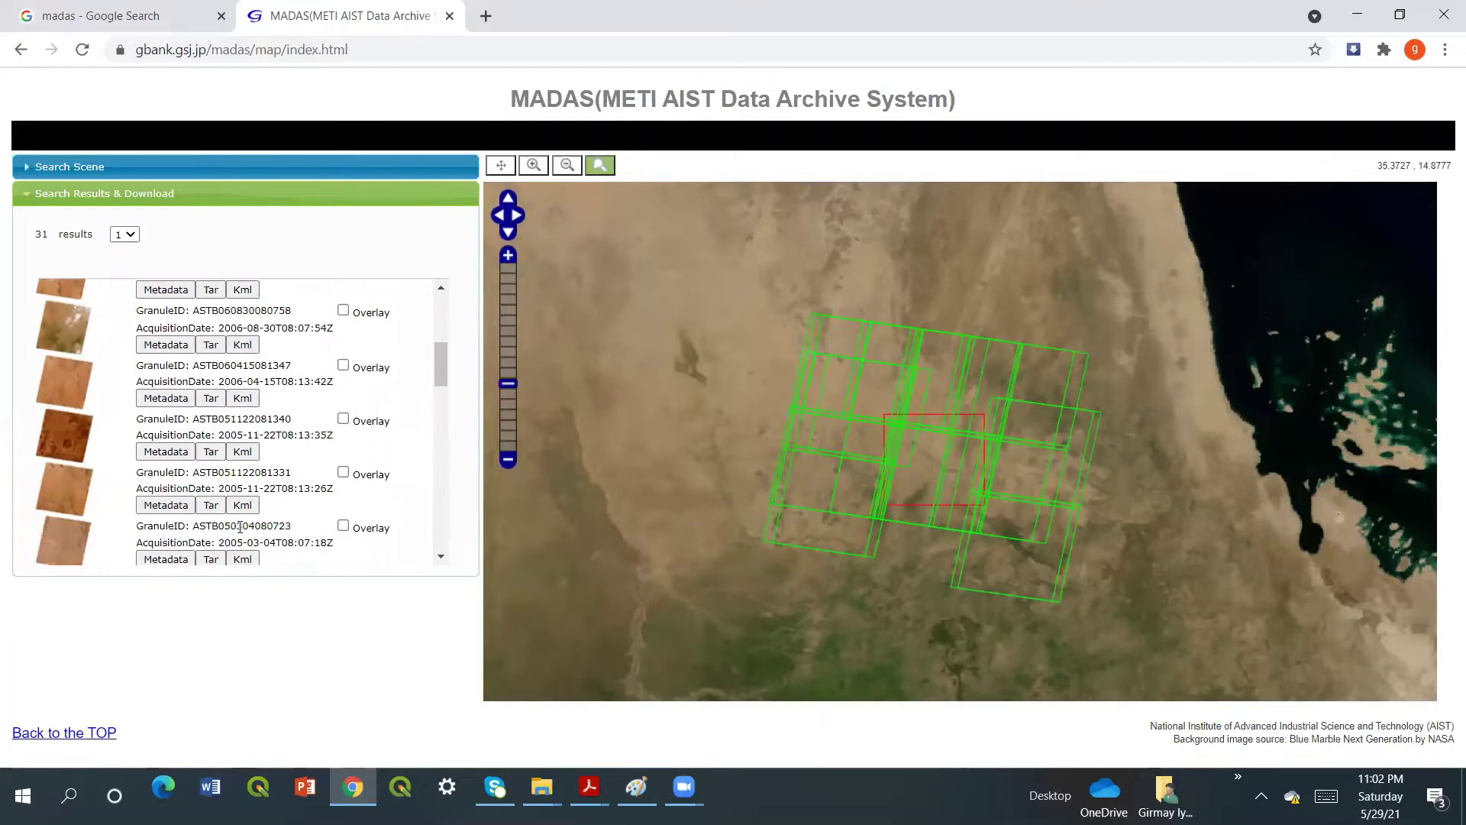
pyautogui.scroll(-1, 246, 506)
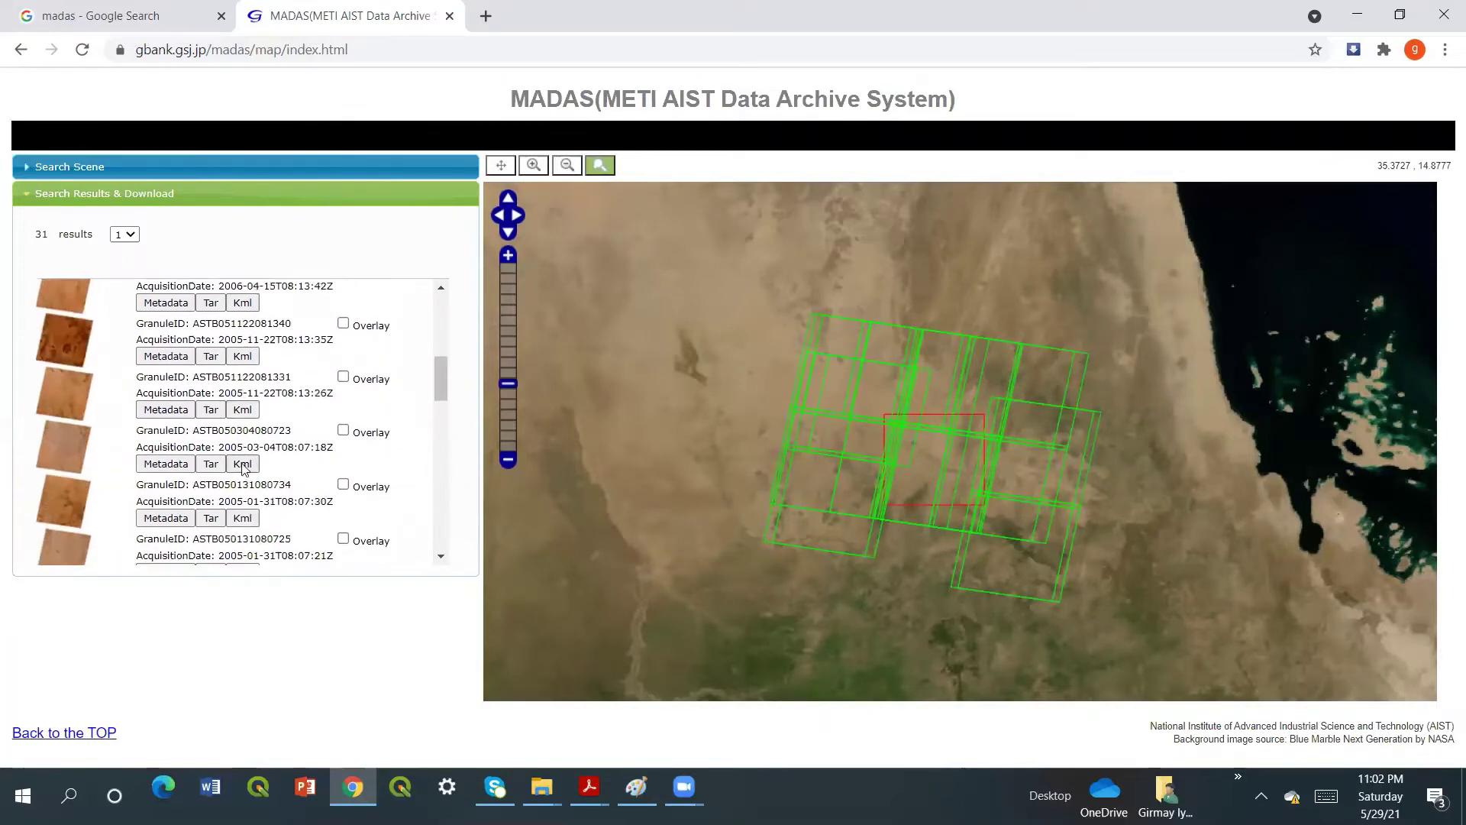
pyautogui.scroll(-8, 243, 467)
pyautogui.scroll(-2, 240, 475)
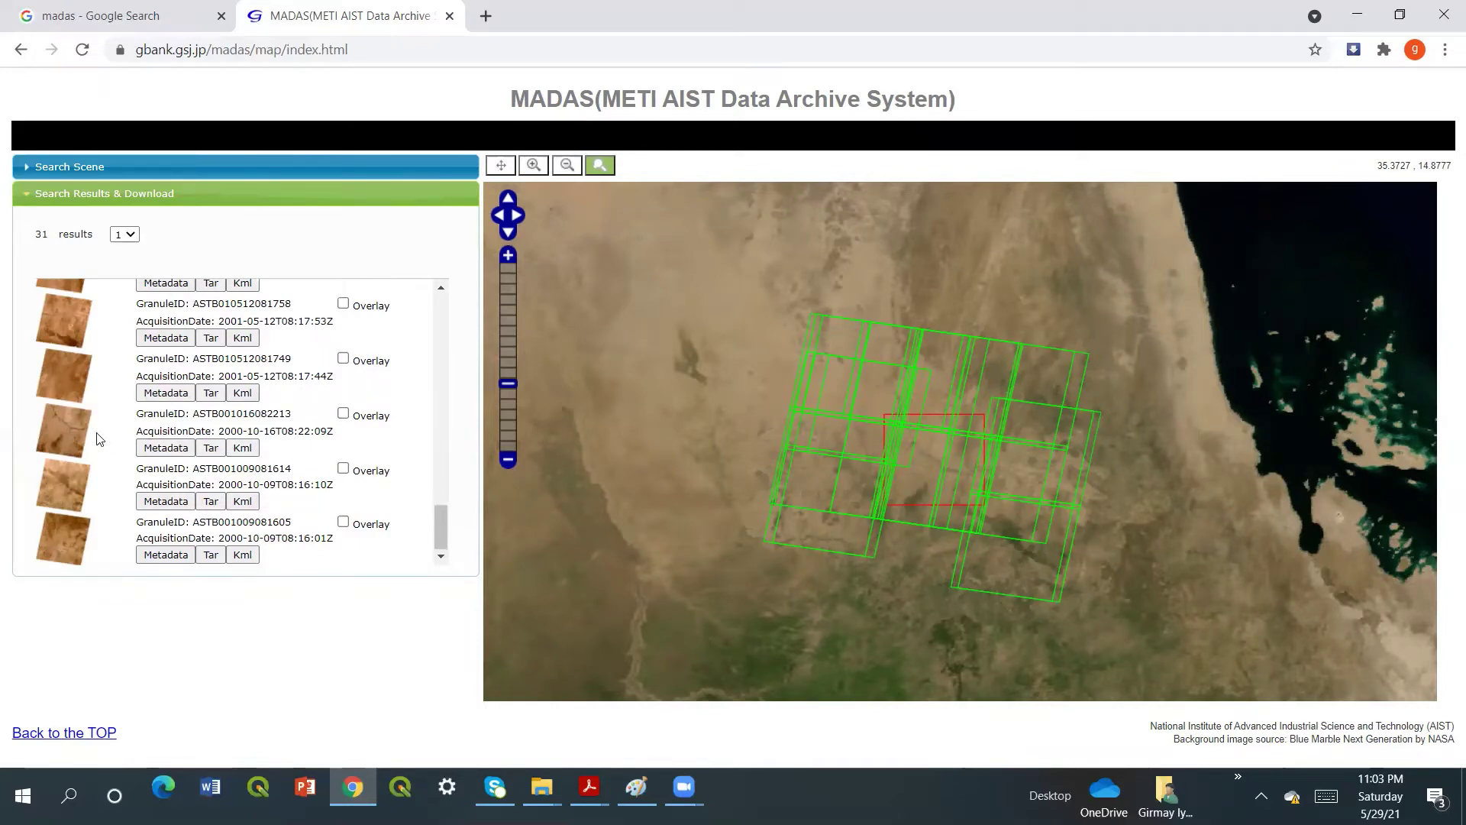
pyautogui.click(212, 448)
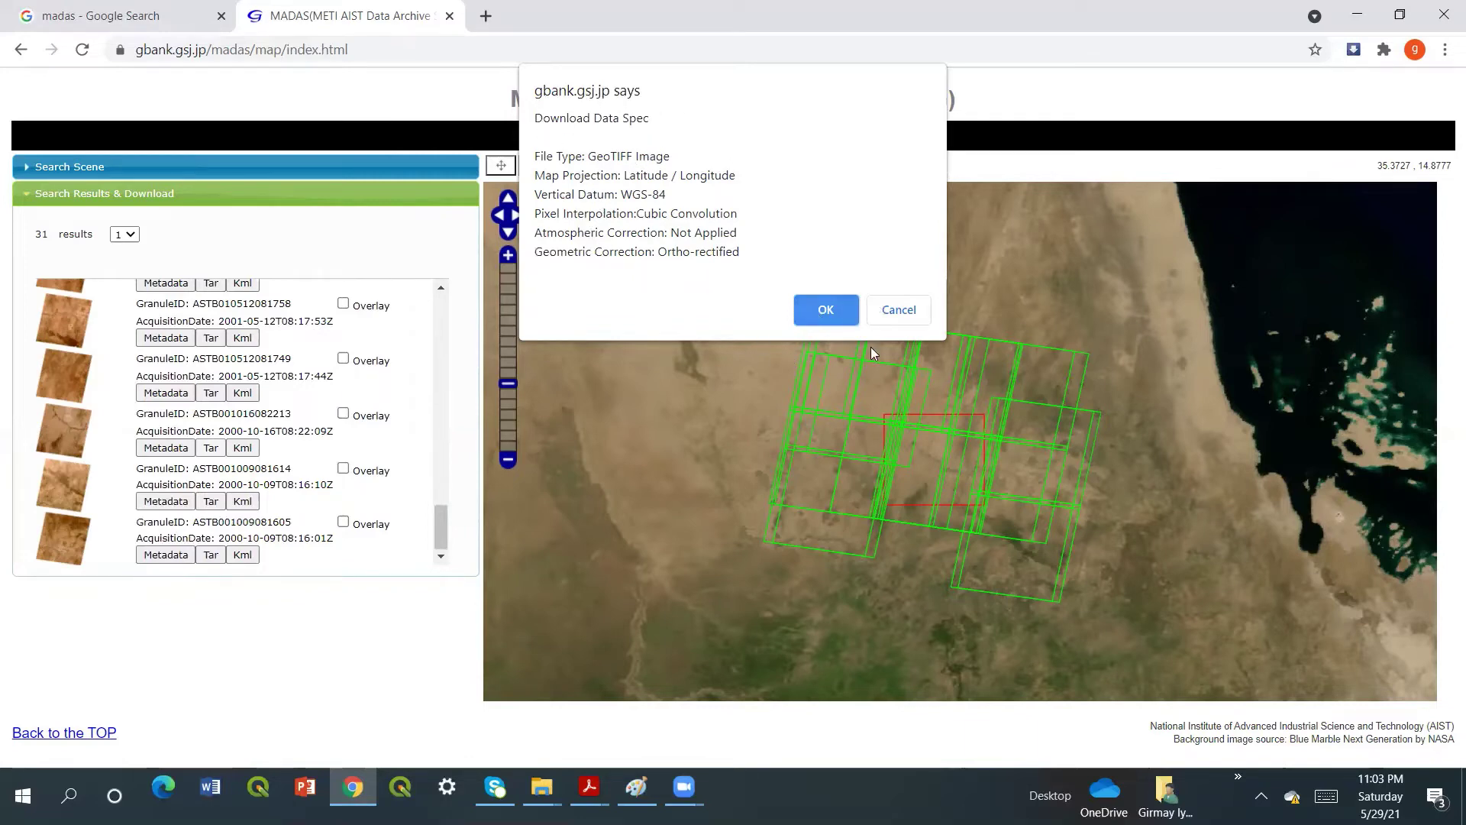
pyautogui.click(899, 309)
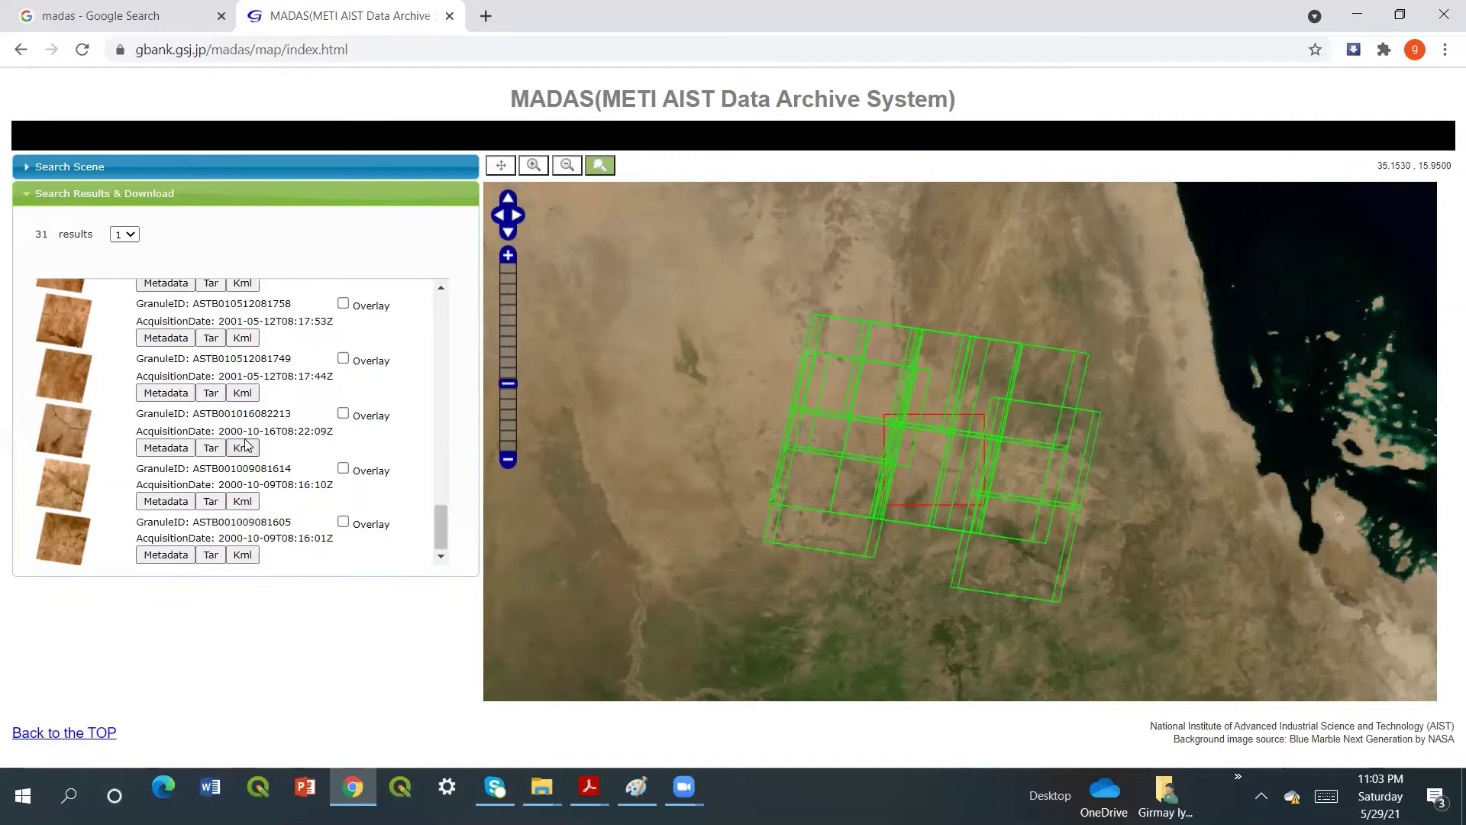
pyautogui.click(245, 454)
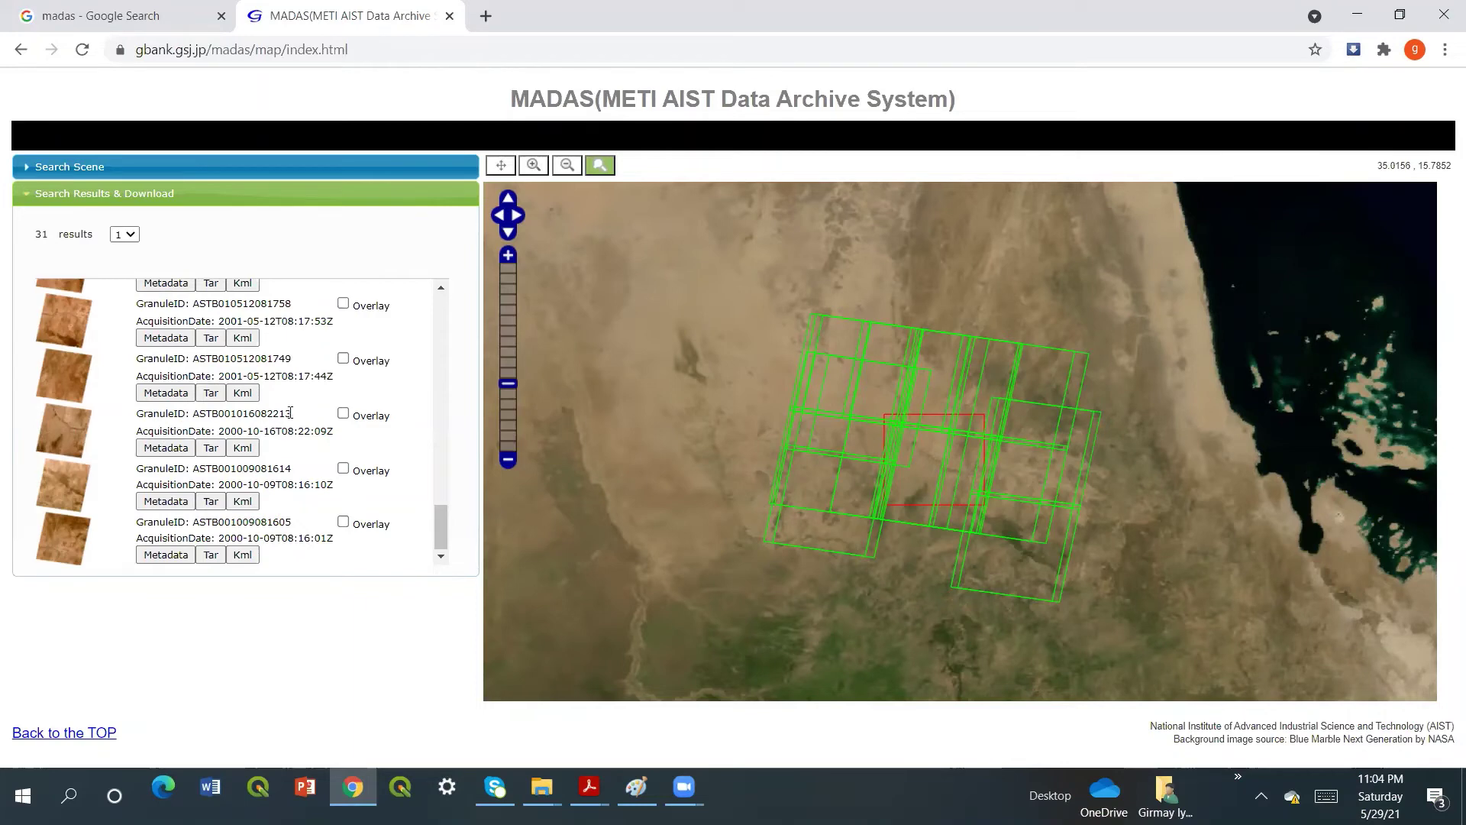
pyautogui.click(345, 414)
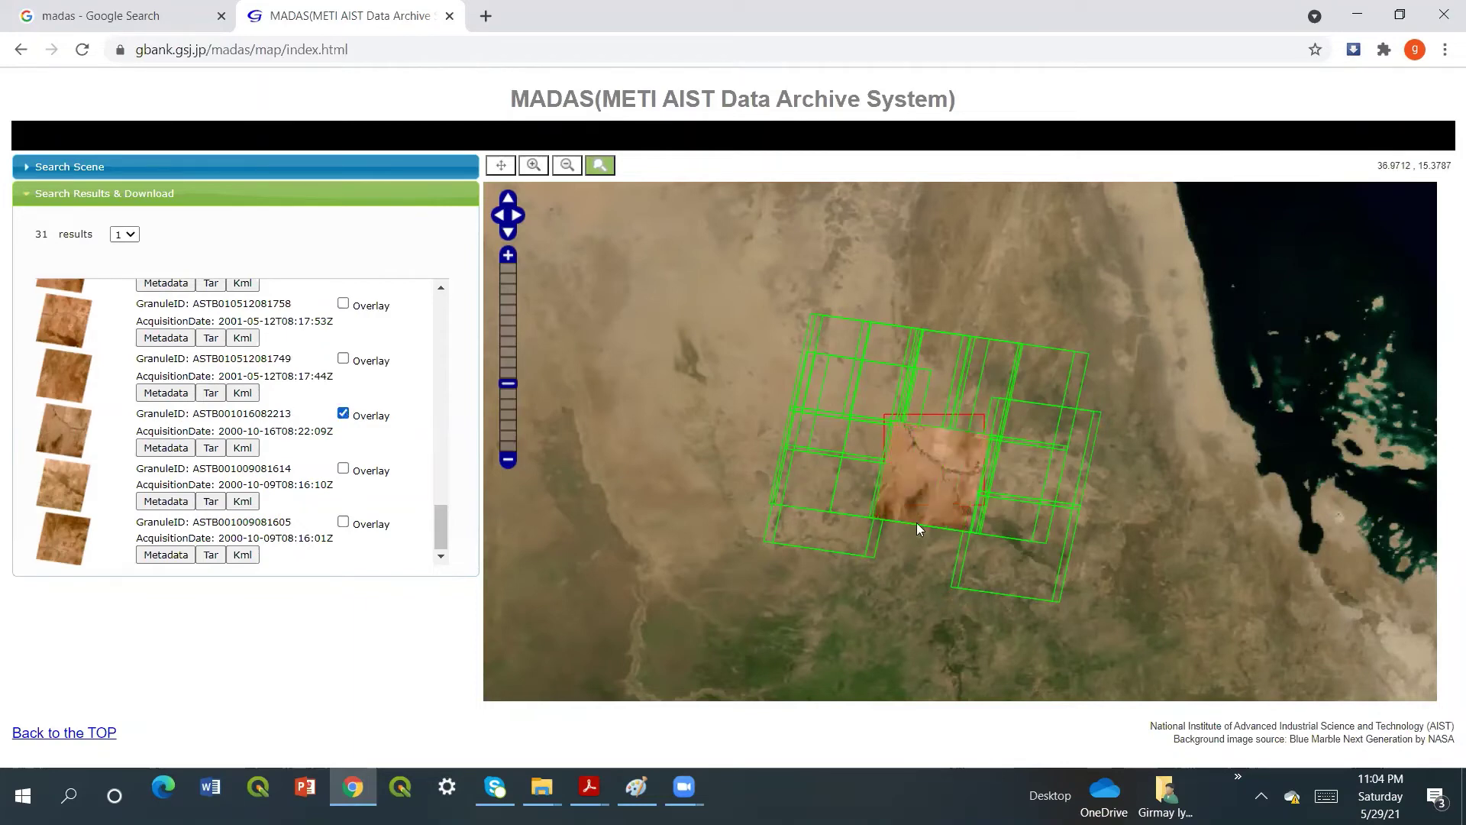
pyautogui.scroll(1, 917, 454)
pyautogui.scroll(1, 907, 452)
pyautogui.scroll(1, 940, 449)
pyautogui.scroll(-2, 1011, 432)
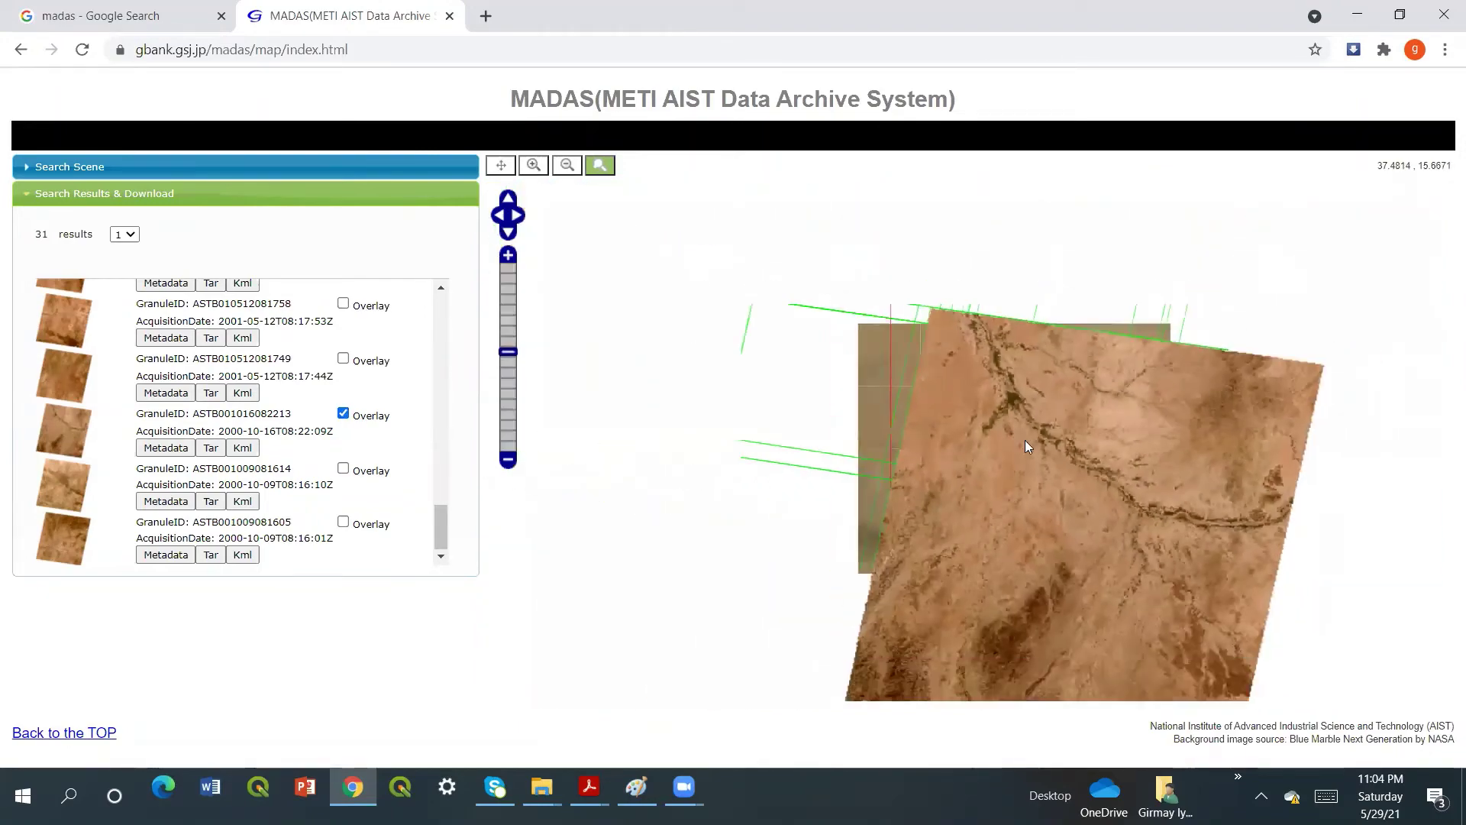
pyautogui.scroll(1, 1131, 542)
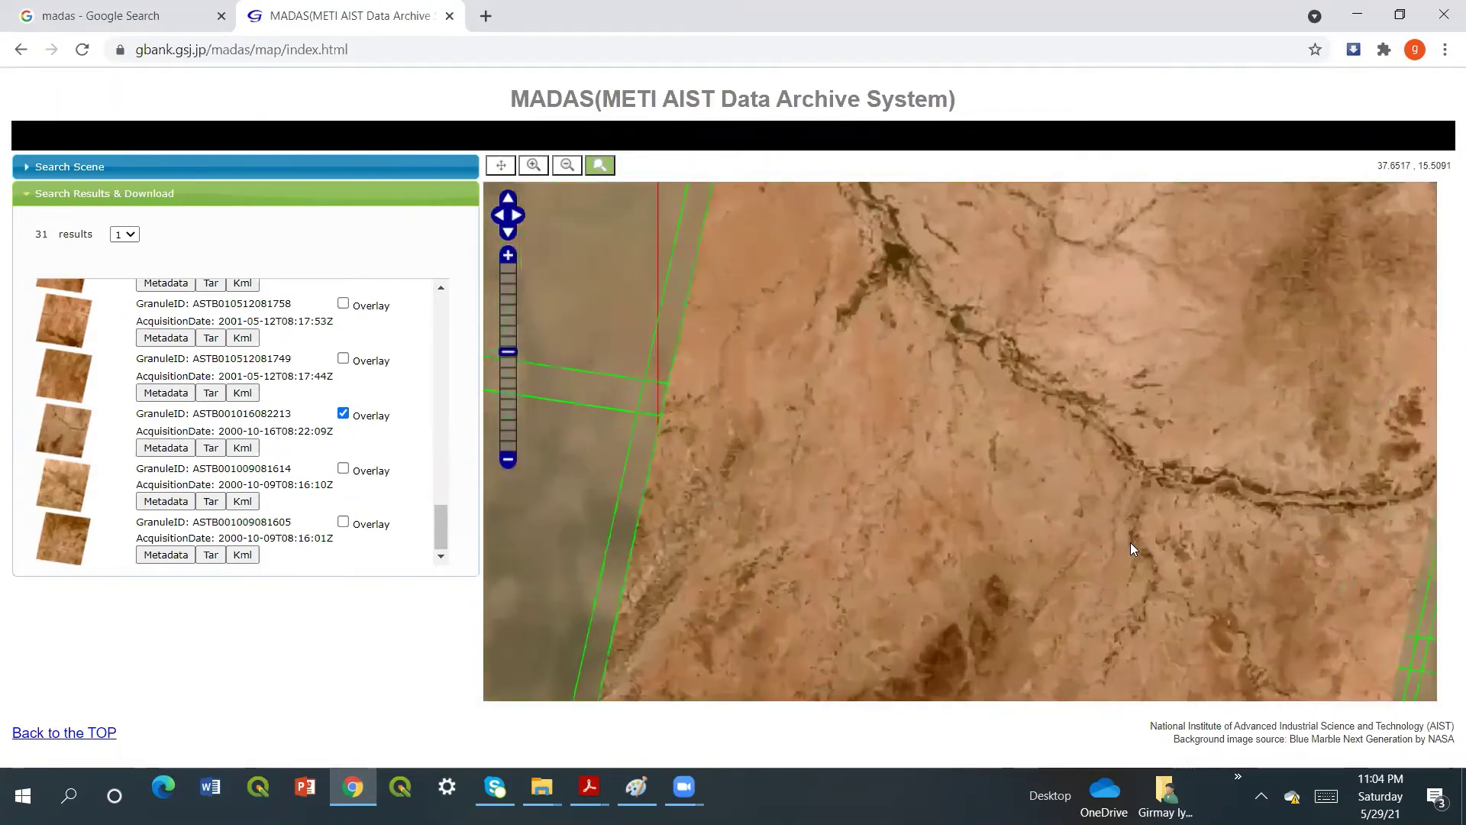
pyautogui.scroll(2, 1141, 505)
pyautogui.scroll(-3, 1114, 497)
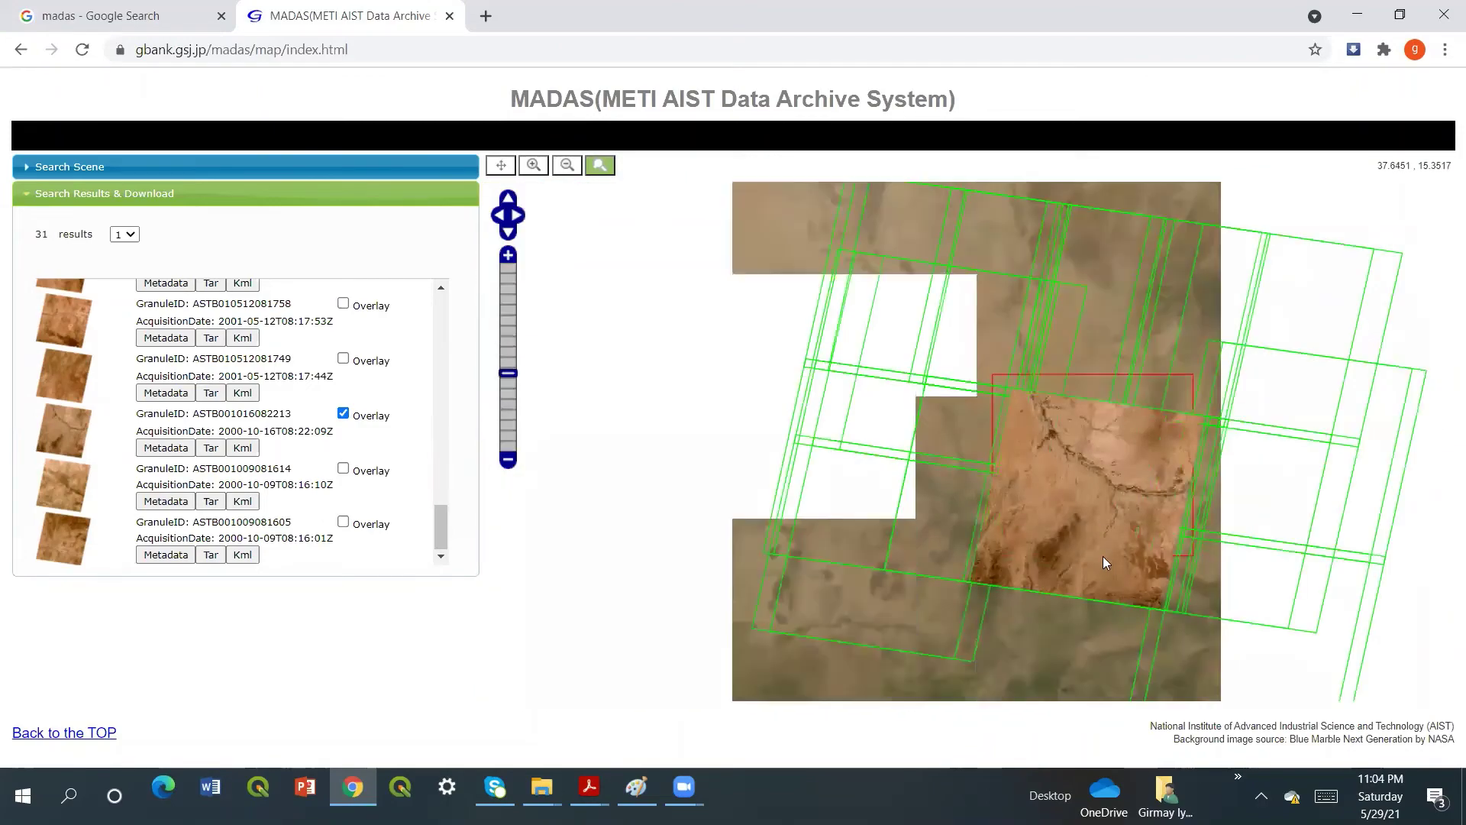
pyautogui.scroll(1, 1086, 508)
pyautogui.scroll(2, 1086, 509)
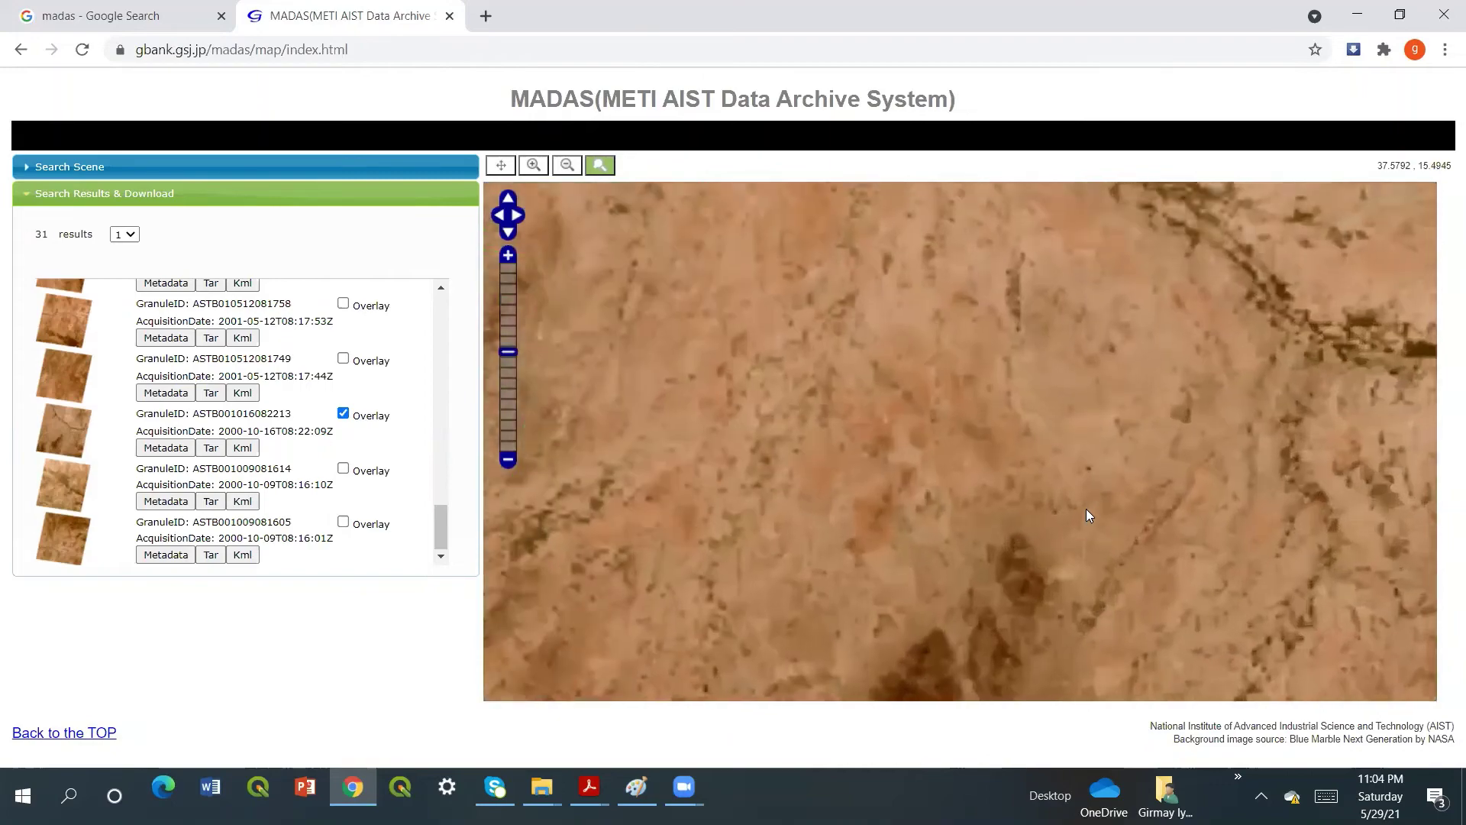
pyautogui.scroll(-2, 1087, 509)
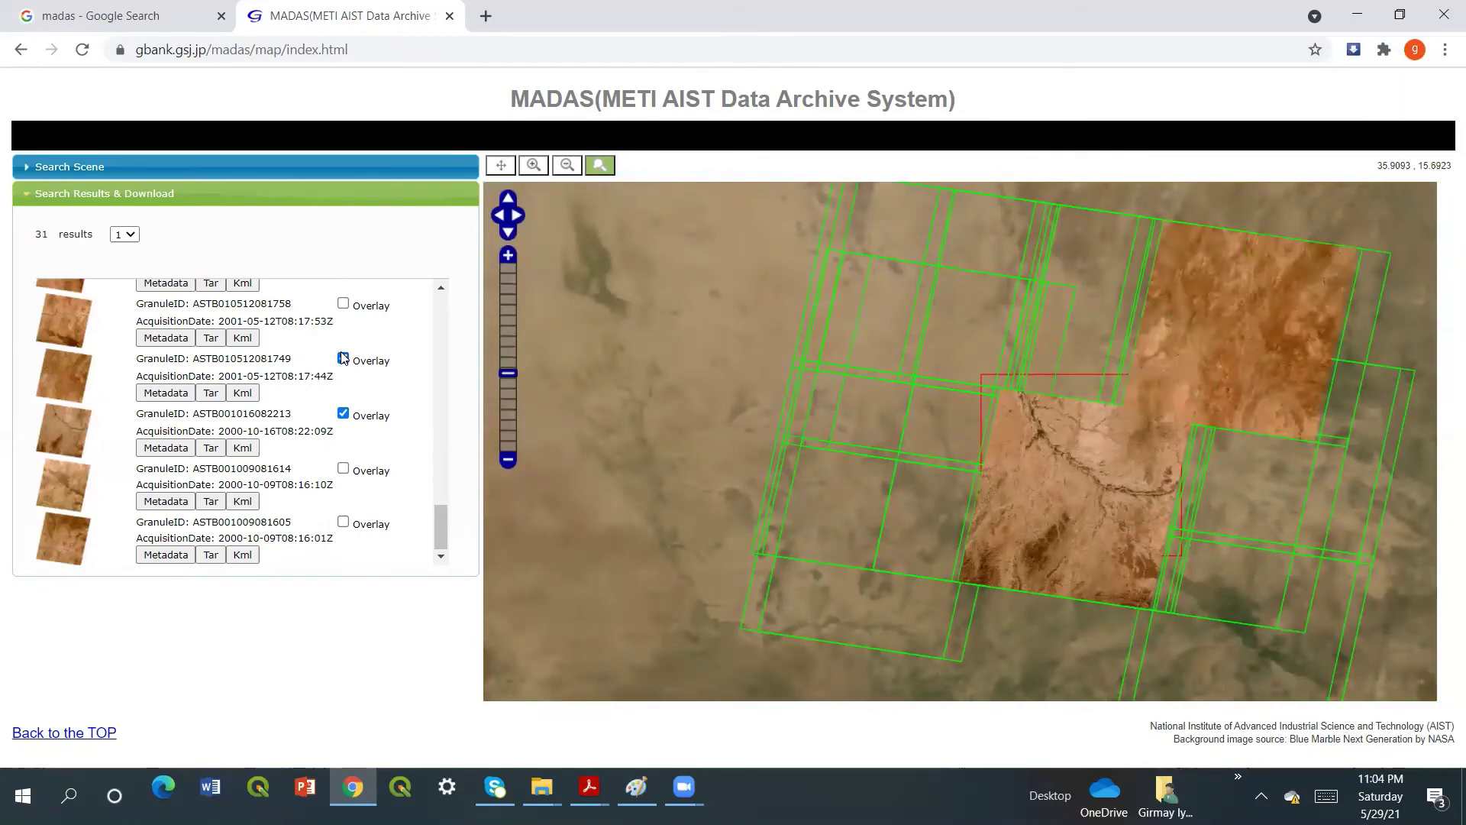
pyautogui.click(343, 304)
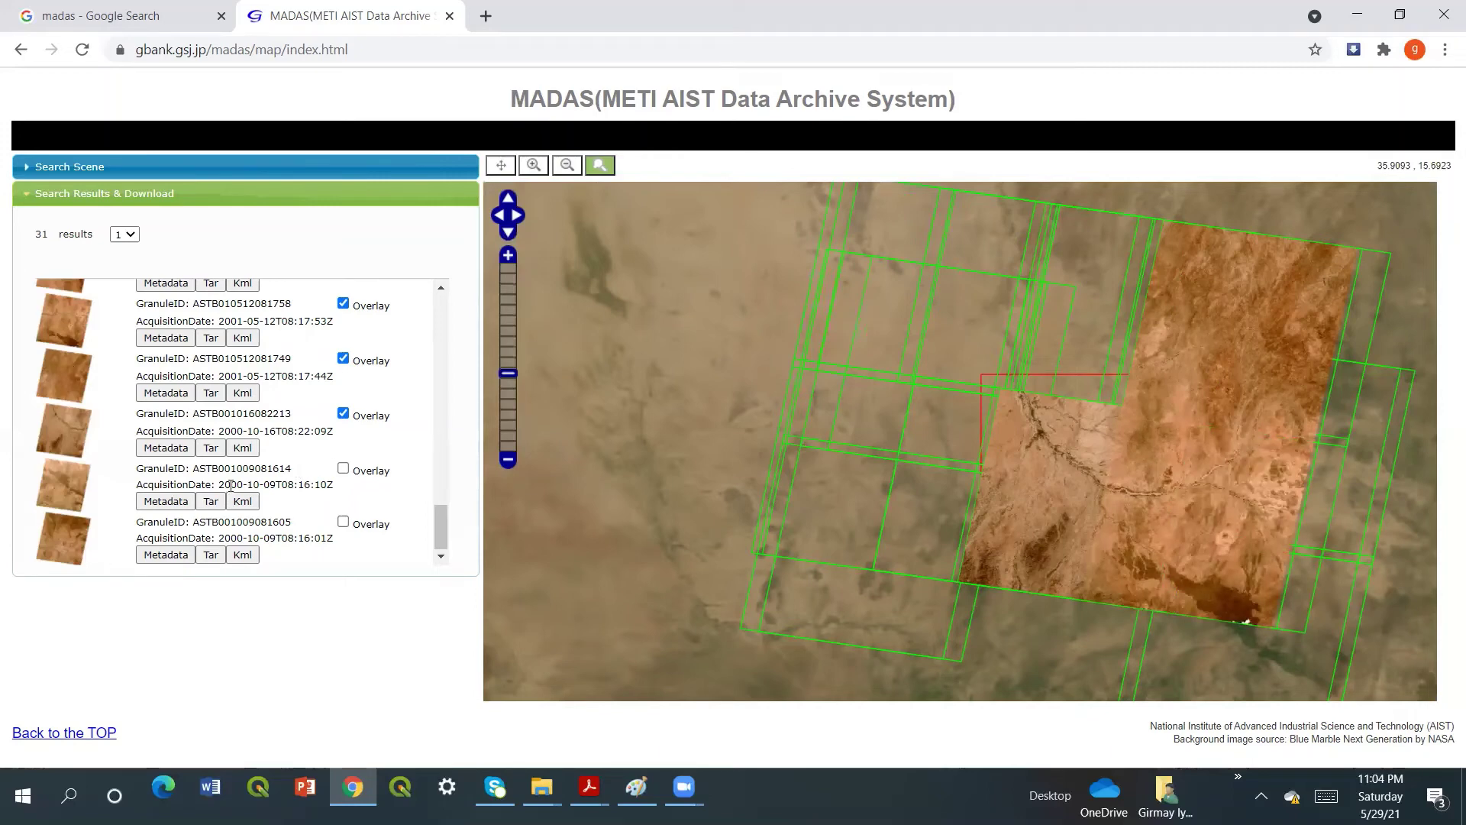
pyautogui.click(343, 468)
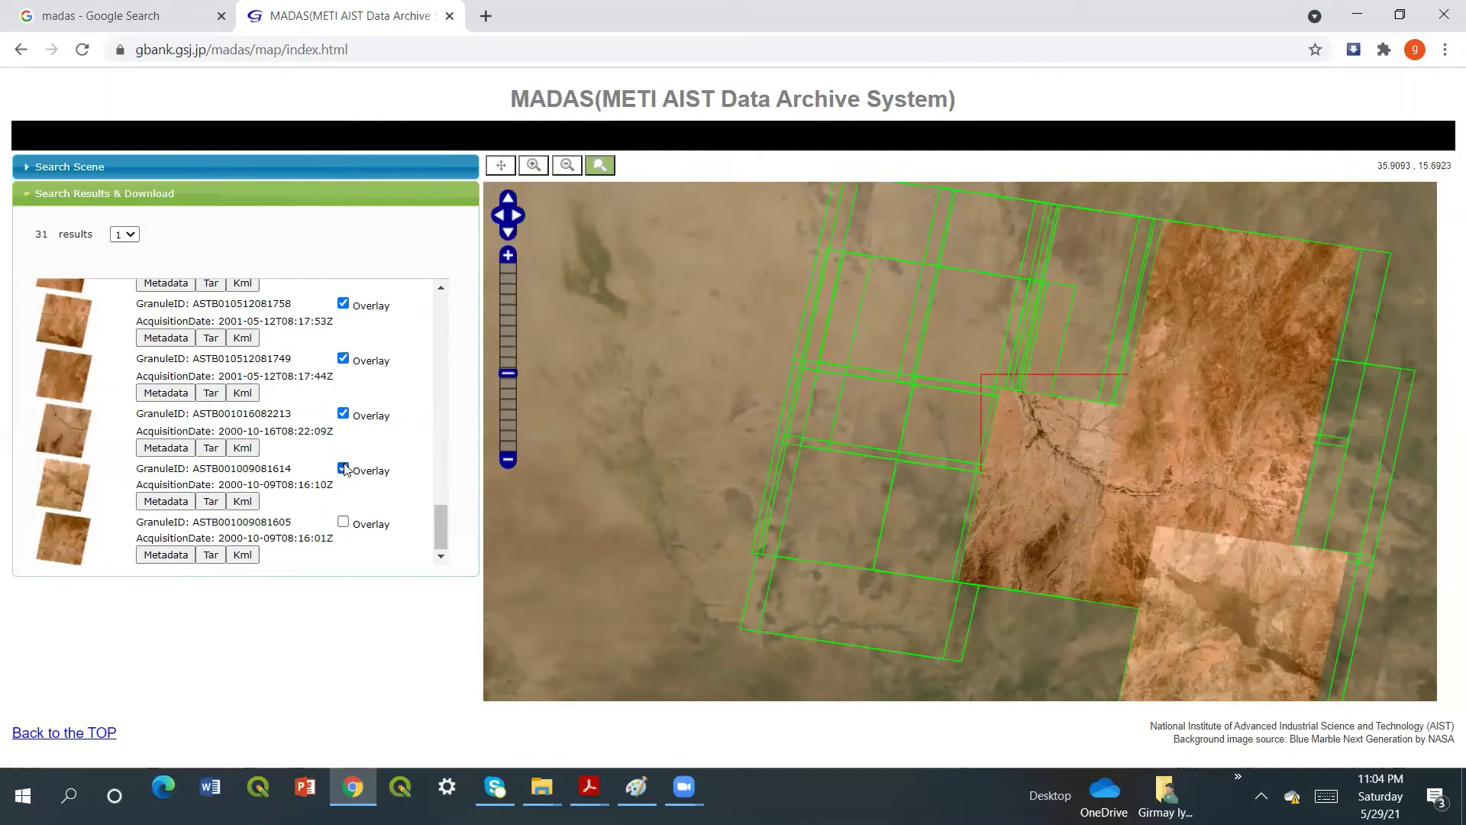
pyautogui.click(344, 468)
pyautogui.click(343, 358)
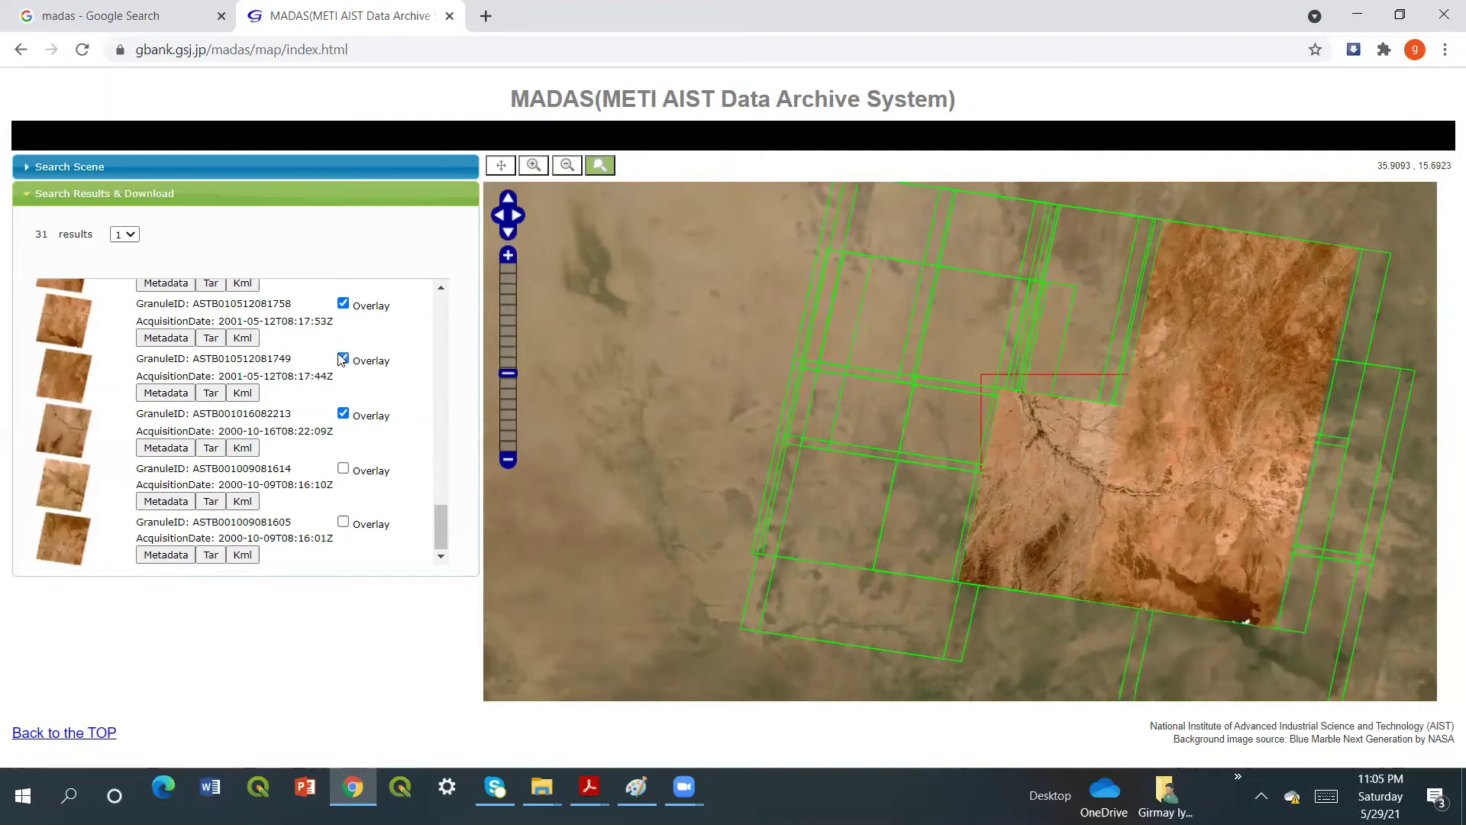
pyautogui.click(343, 303)
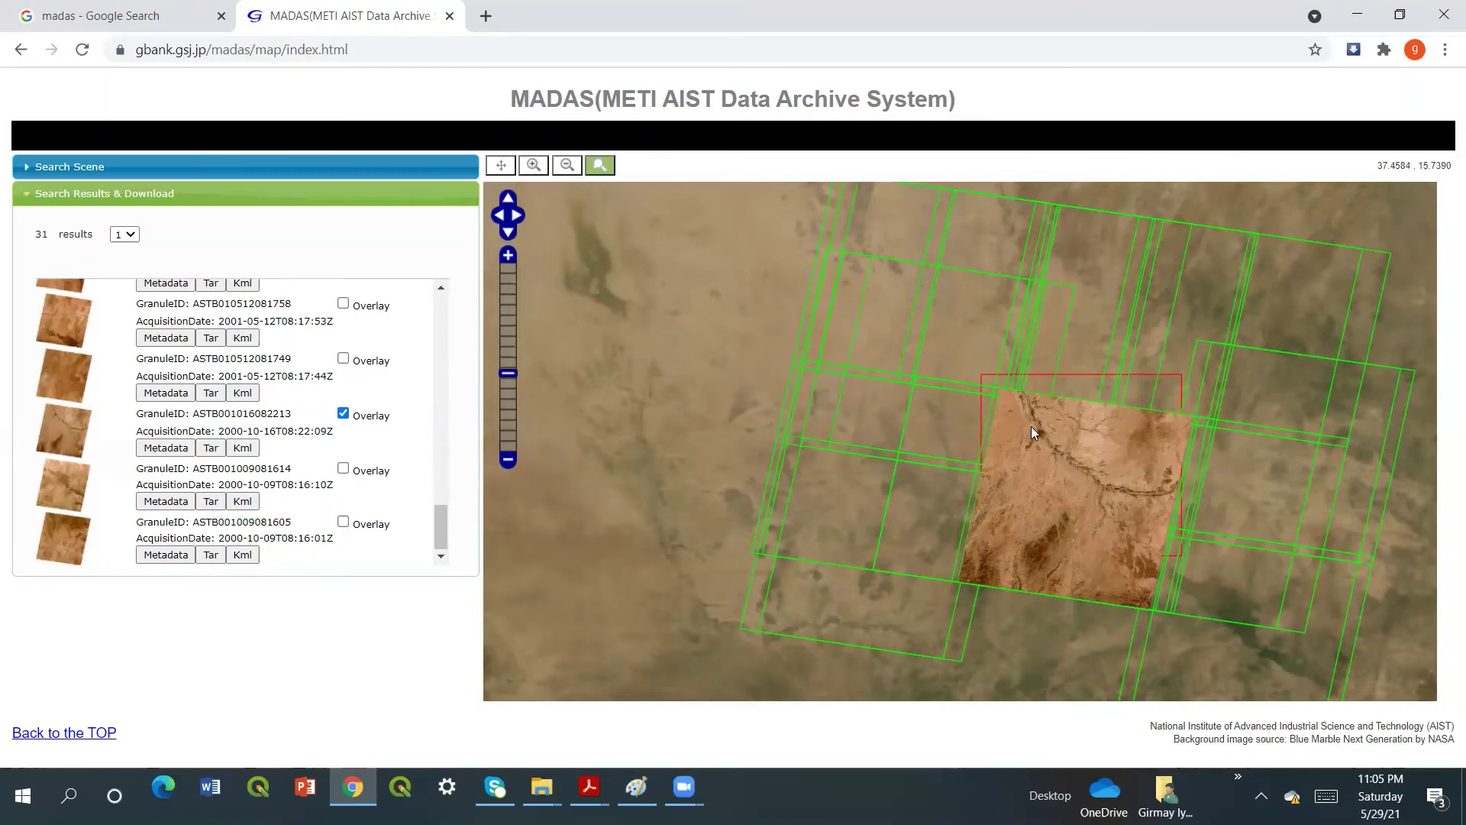
pyautogui.click(212, 448)
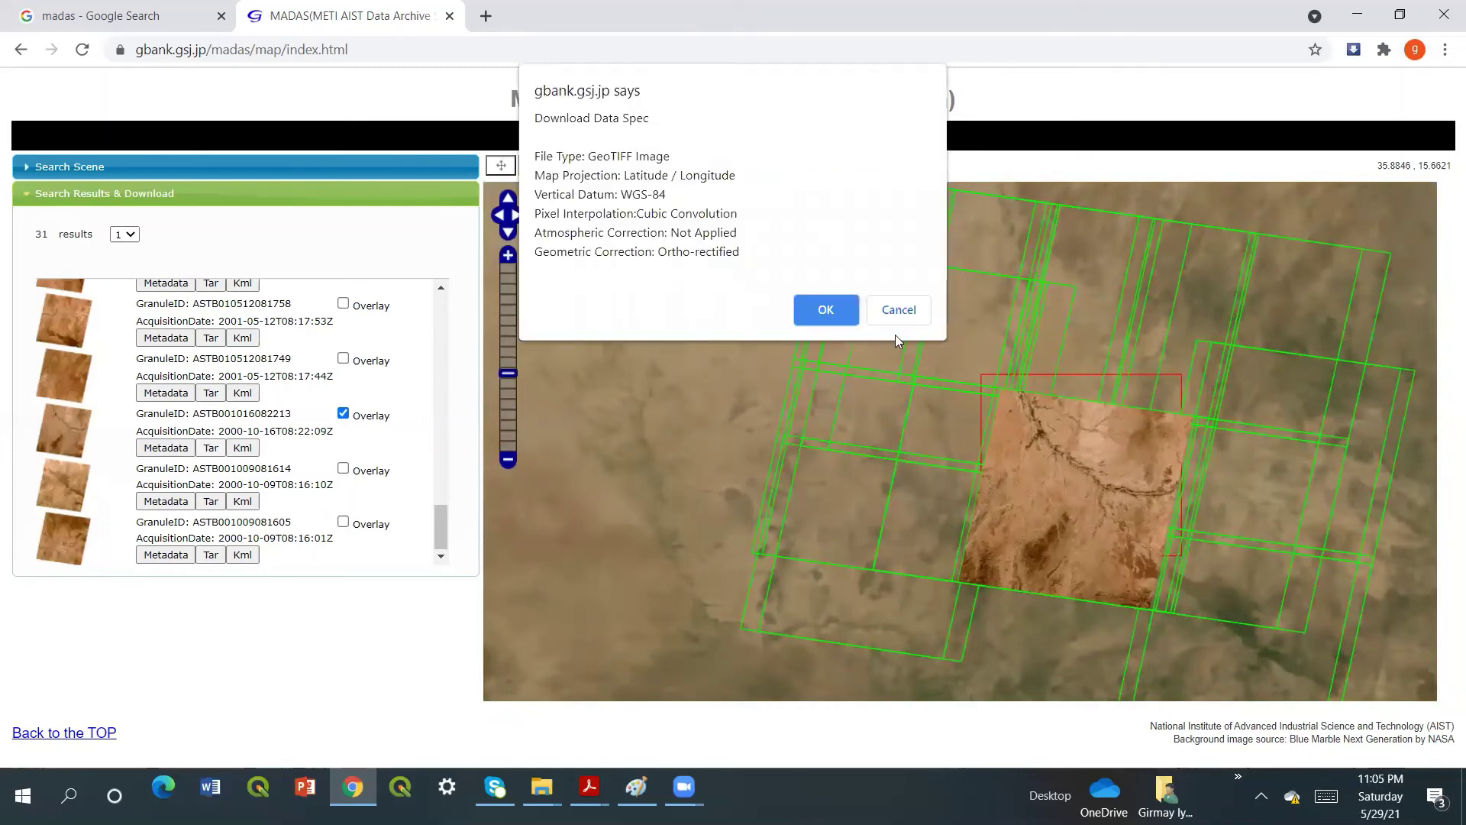
pyautogui.click(828, 310)
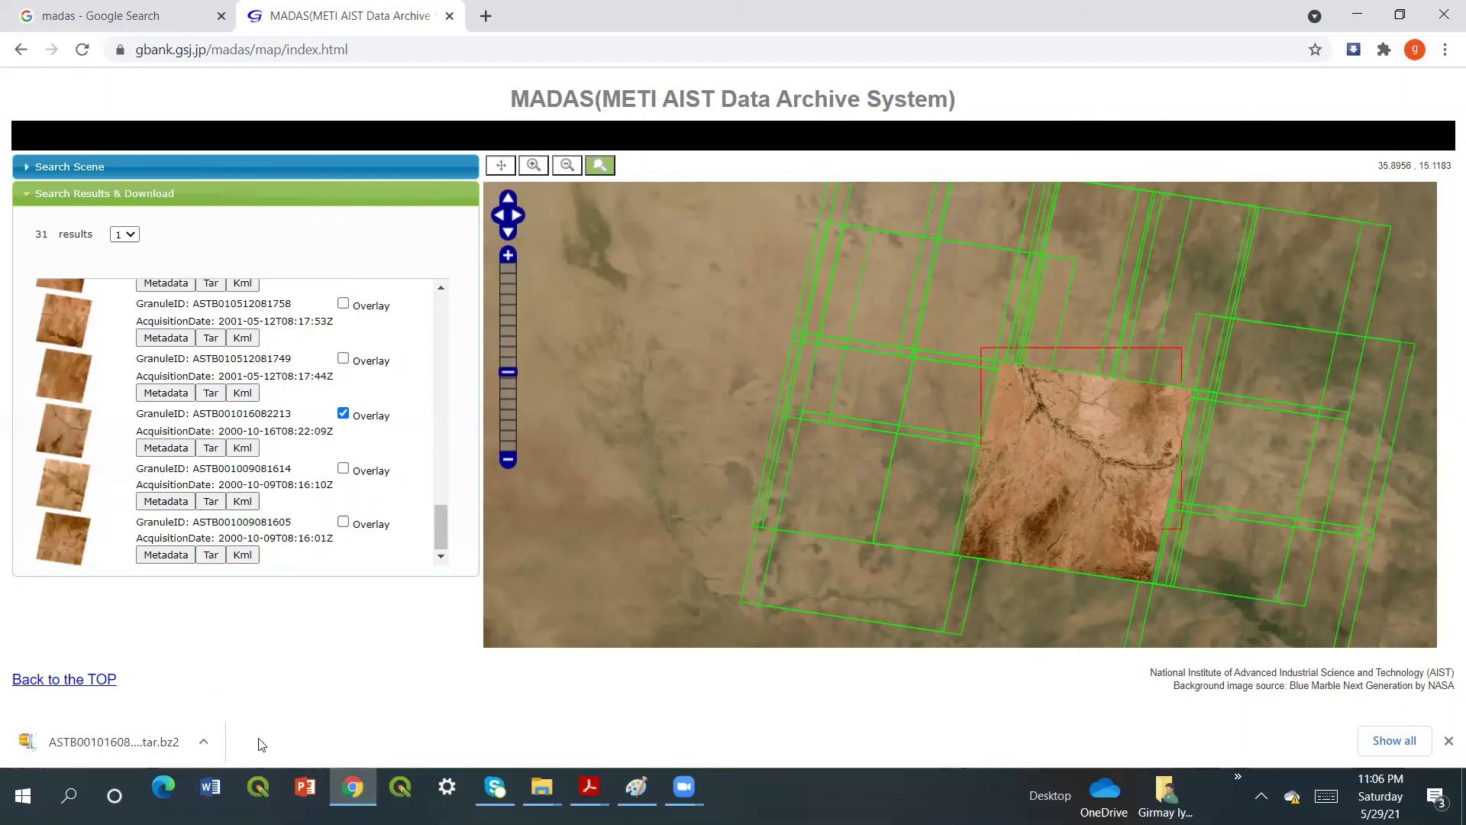
# Step: Show the downloaded ASTB001016082213.tar archive in its Downloads folder
pyautogui.click(204, 741)
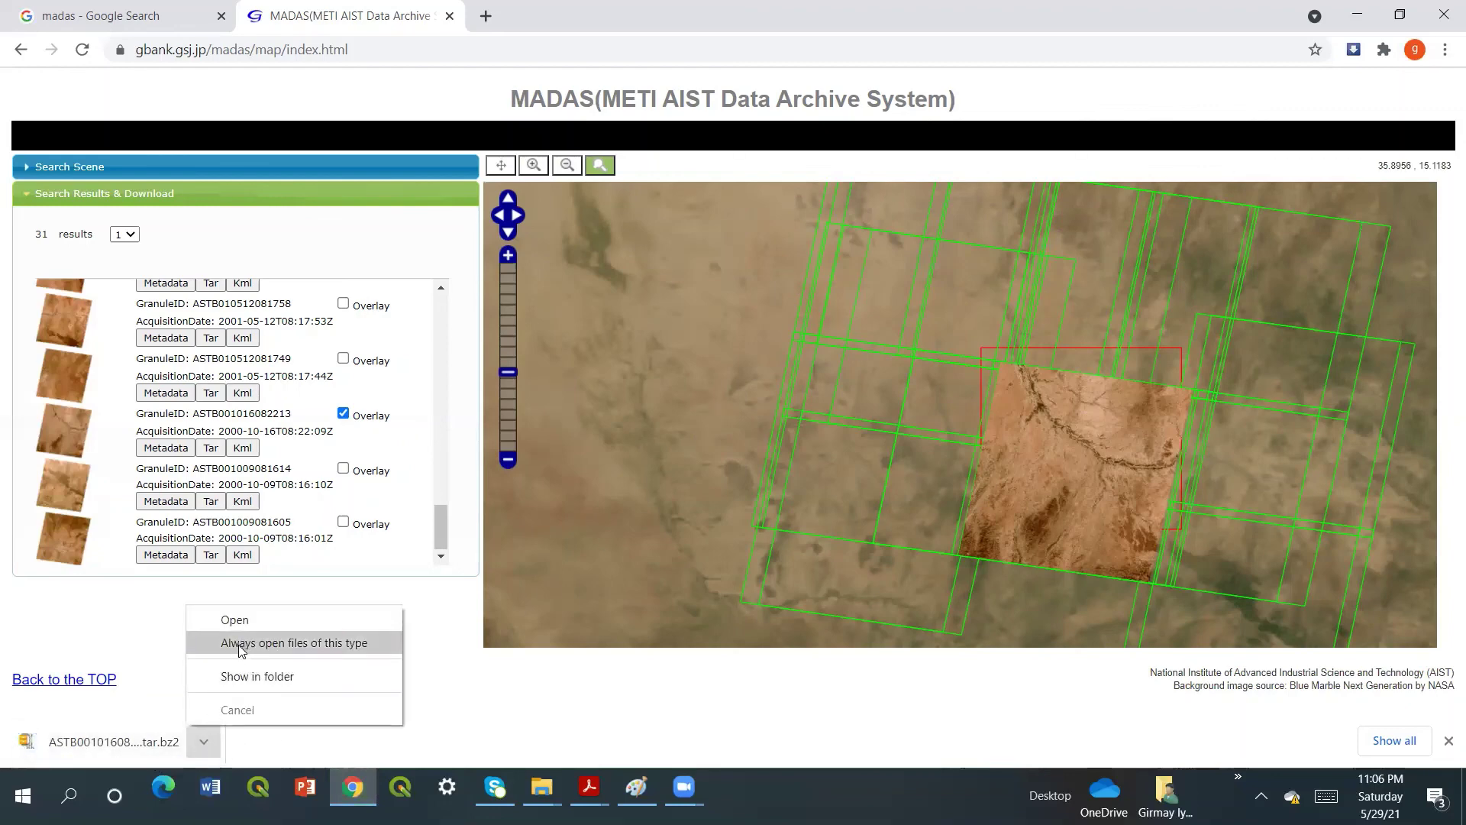
pyautogui.click(257, 675)
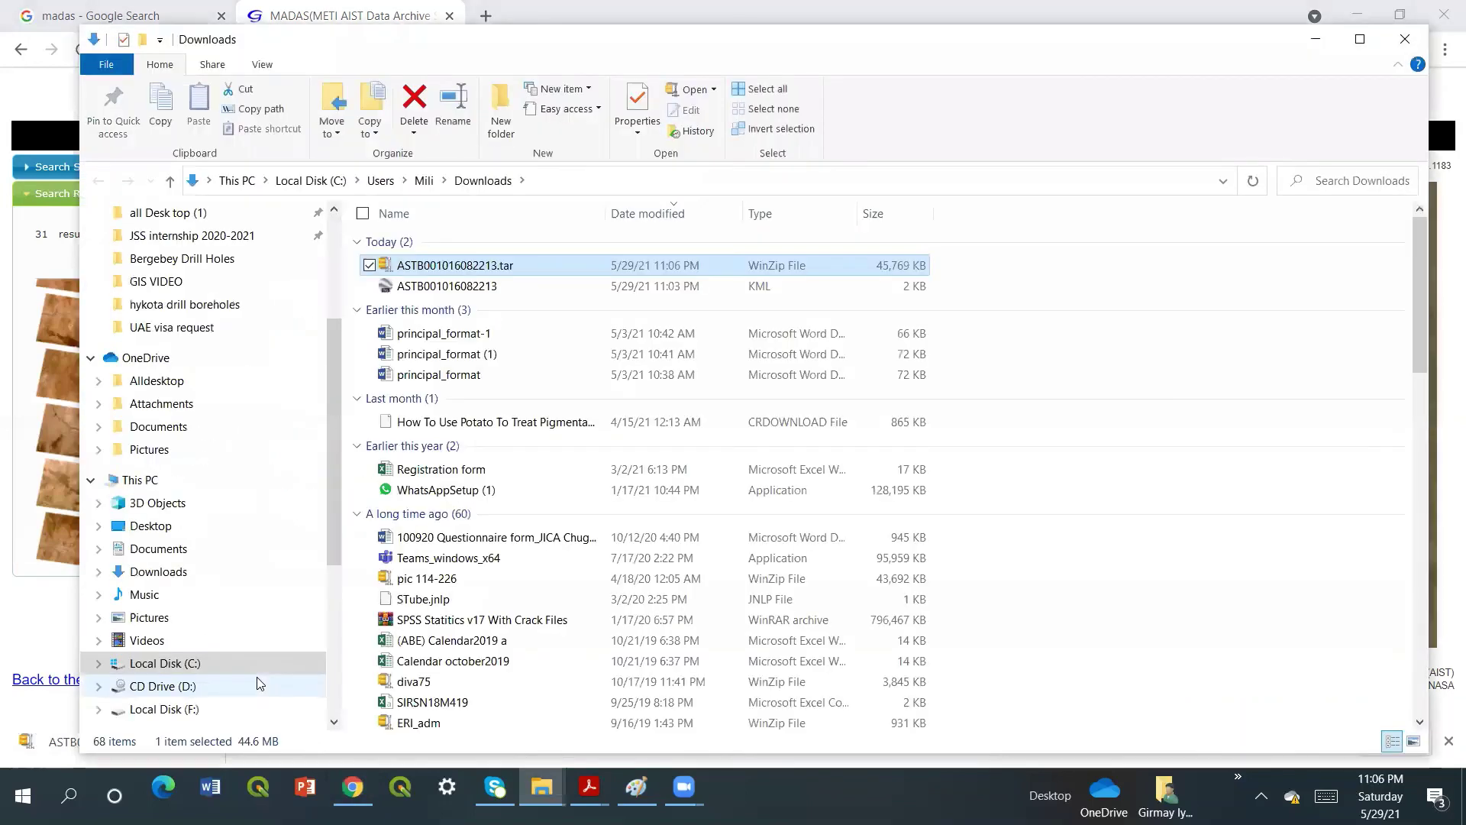